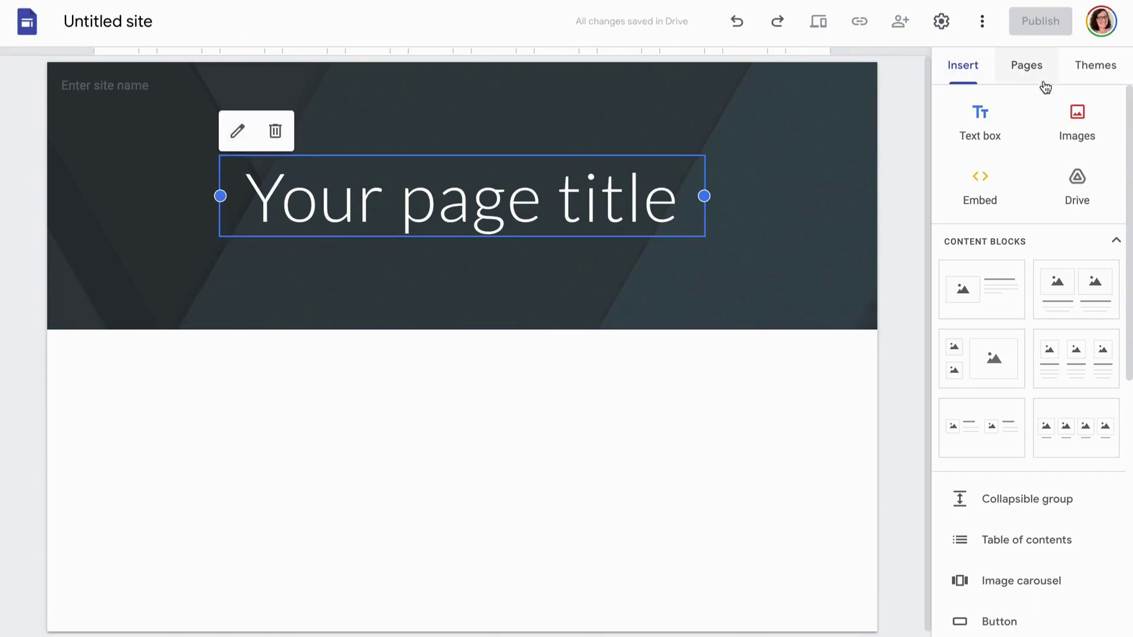
Apply the Diplomat theme, previewing its navy, maroon, green and dark purple colour variants
left_click(1092, 72)
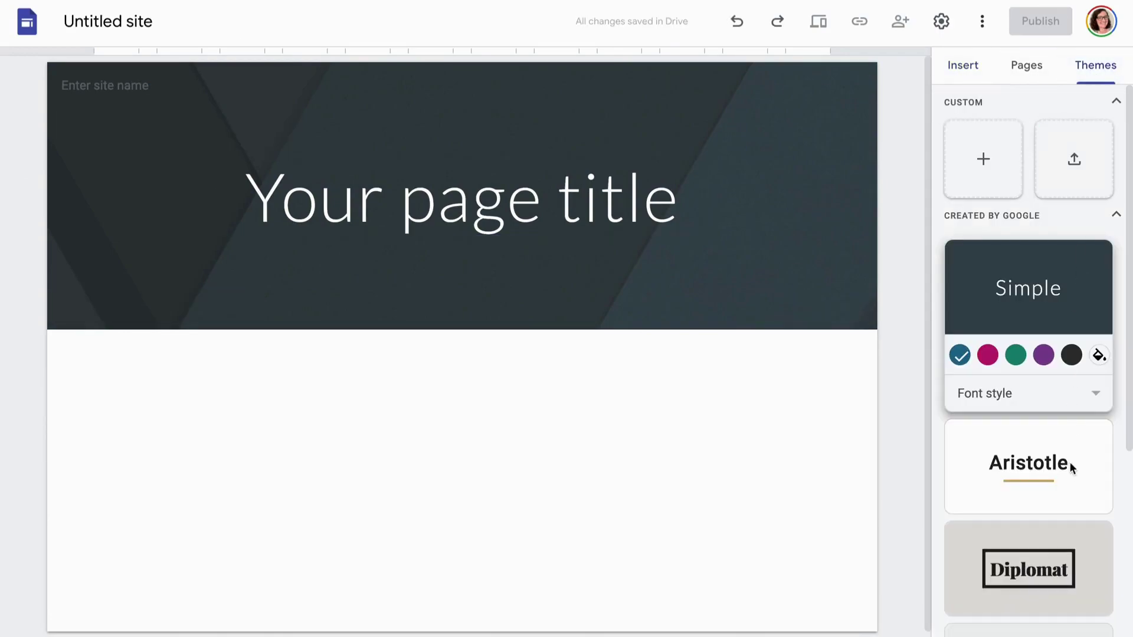
scroll(1070, 465, "down", 4)
scroll(1069, 431, "up", 2)
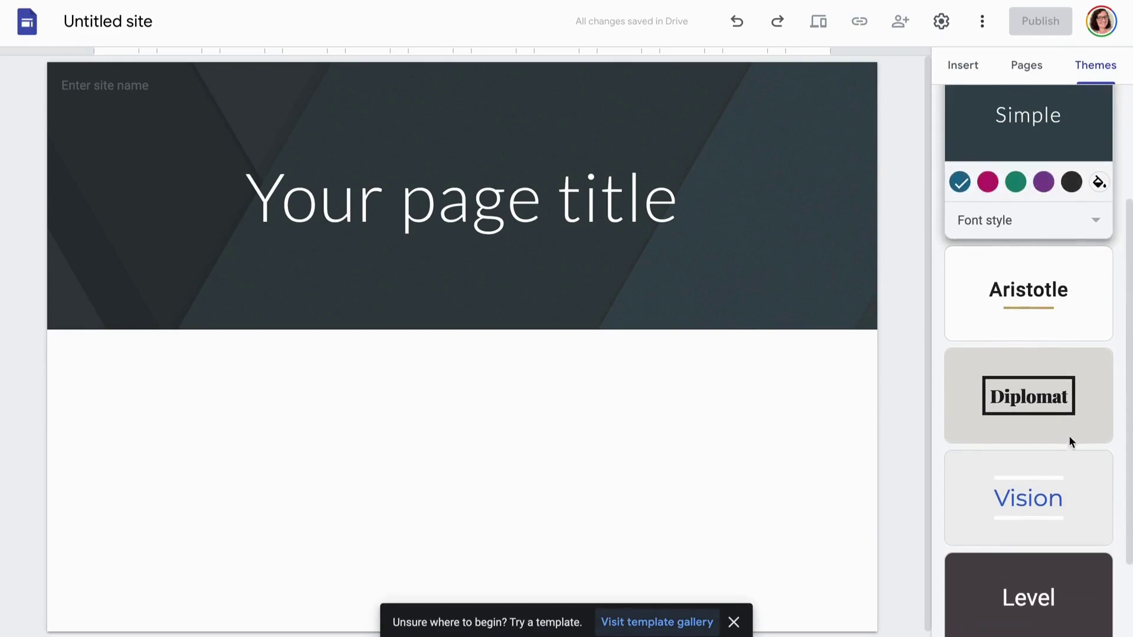
left_click(1072, 385)
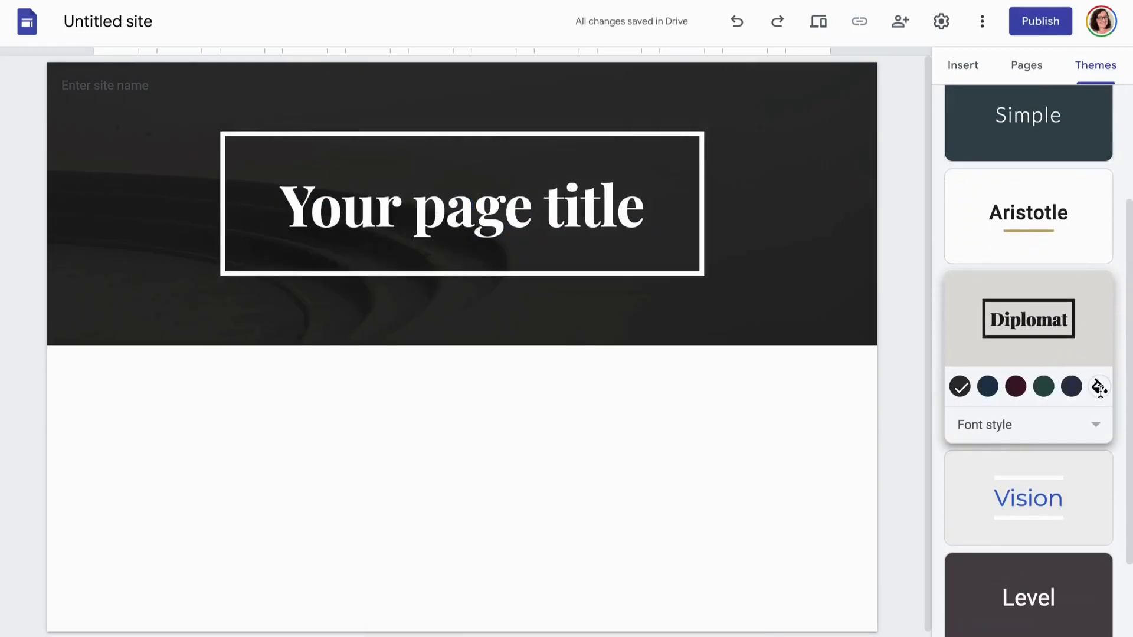
left_click(987, 386)
left_click(1015, 387)
left_click(1043, 386)
left_click(1071, 387)
Set a custom theme colour: paste 51344D, then adjust it to a deep purple (#732a69)
left_click(1092, 387)
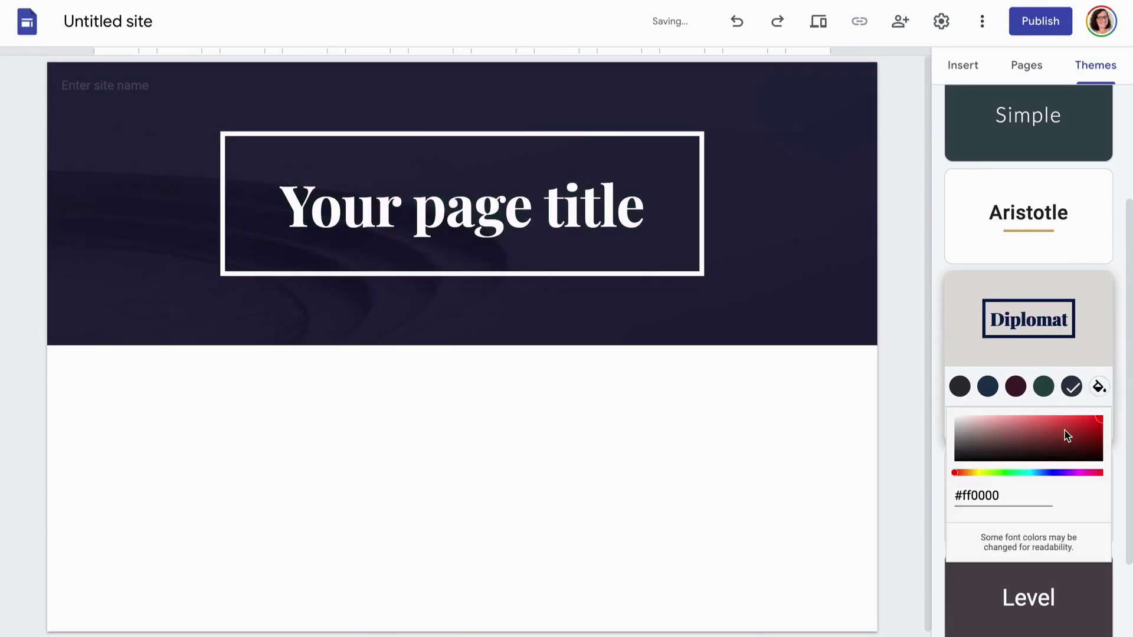
left_click_drag(1019, 496, 947, 500)
type("51344D")
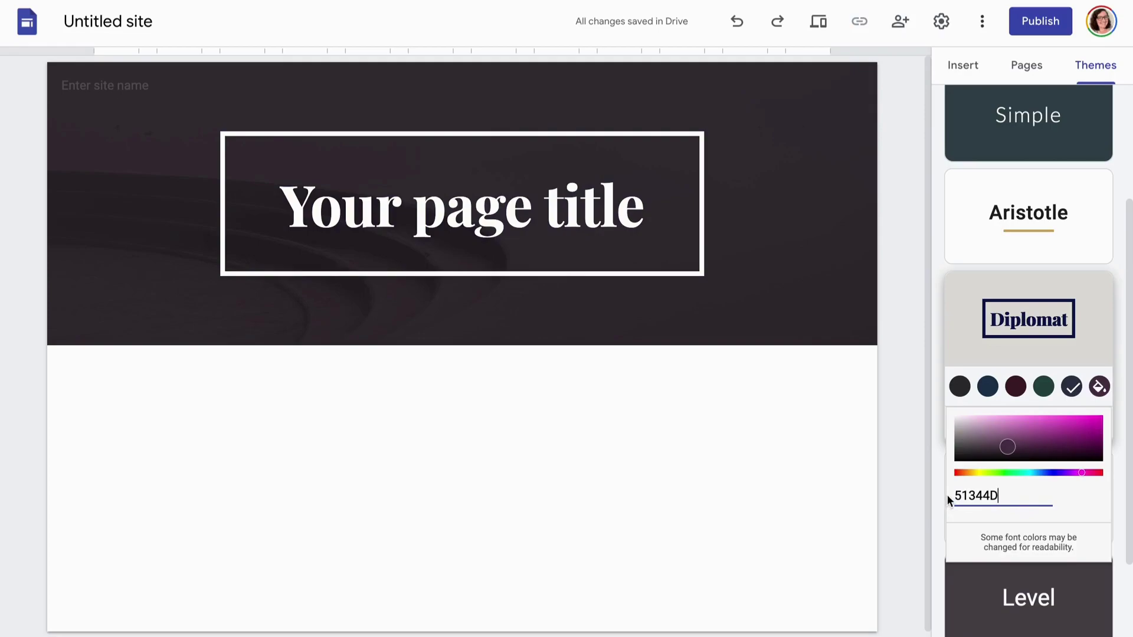
left_click_drag(1013, 446, 1041, 438)
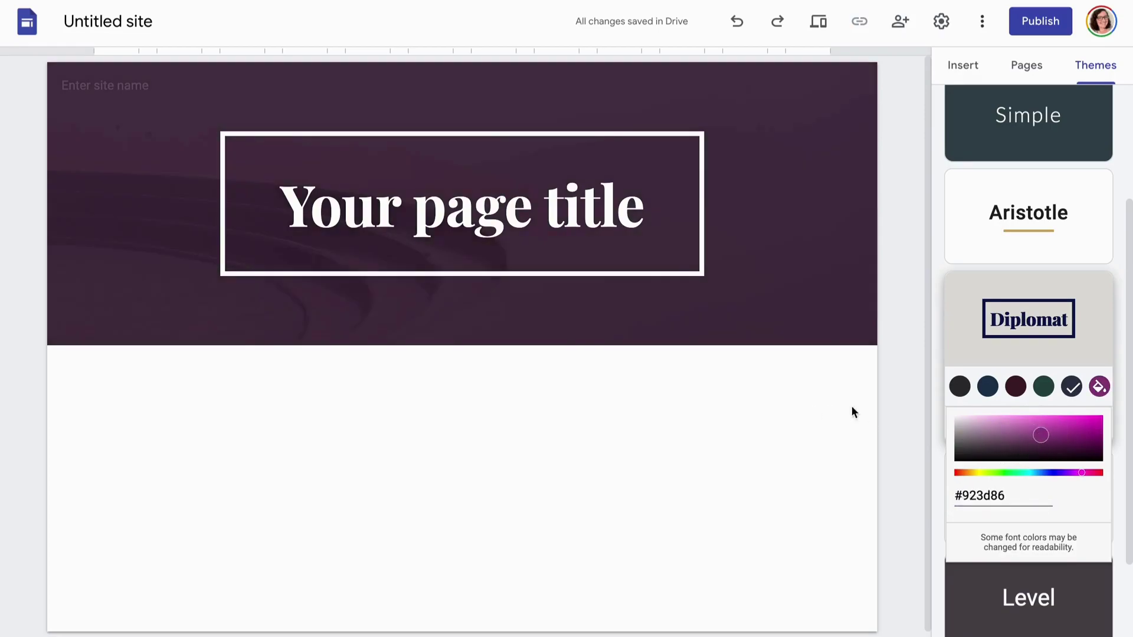
left_click(1048, 444)
Replace the header background with the starry night sky image from the gallery
left_click(881, 417)
mouse_move(296, 281)
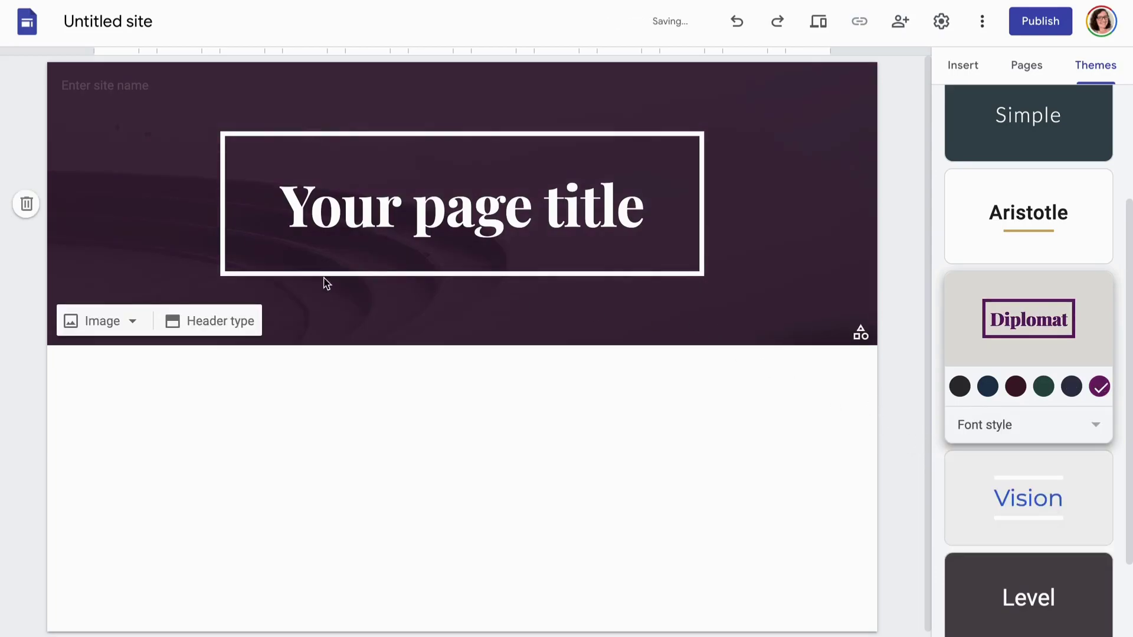
left_click(121, 324)
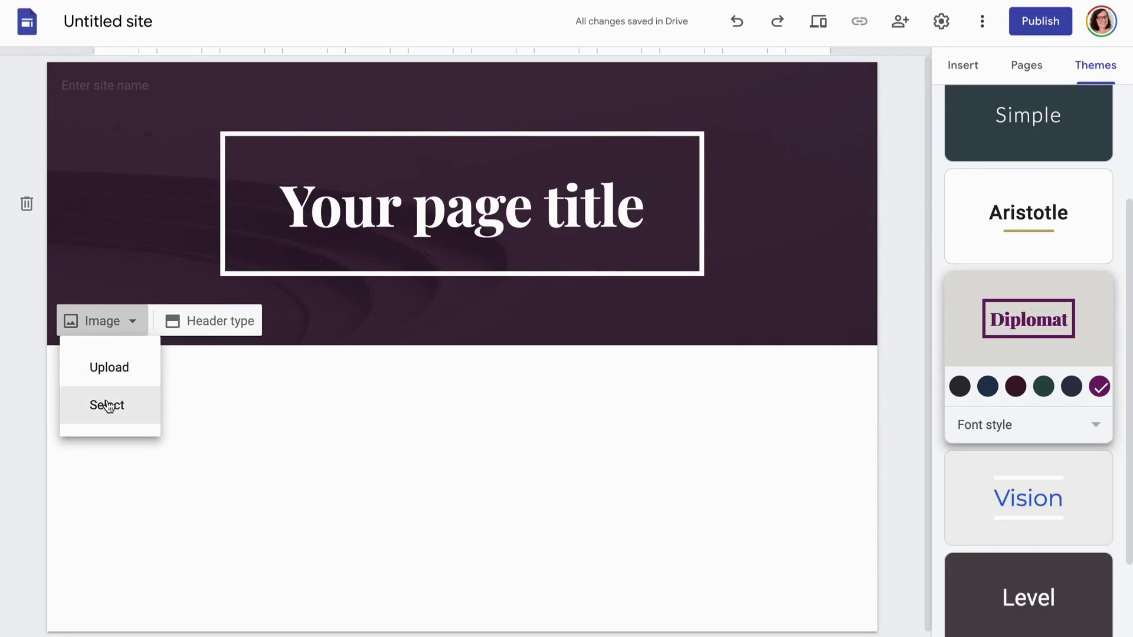
left_click(107, 406)
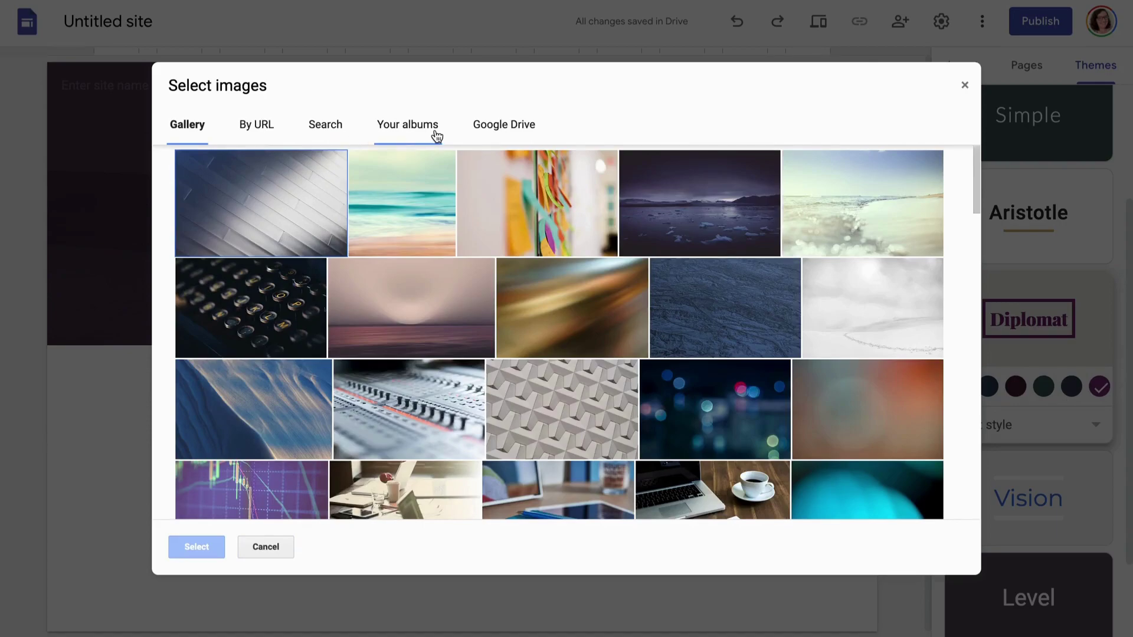
scroll(712, 388, "down", 3)
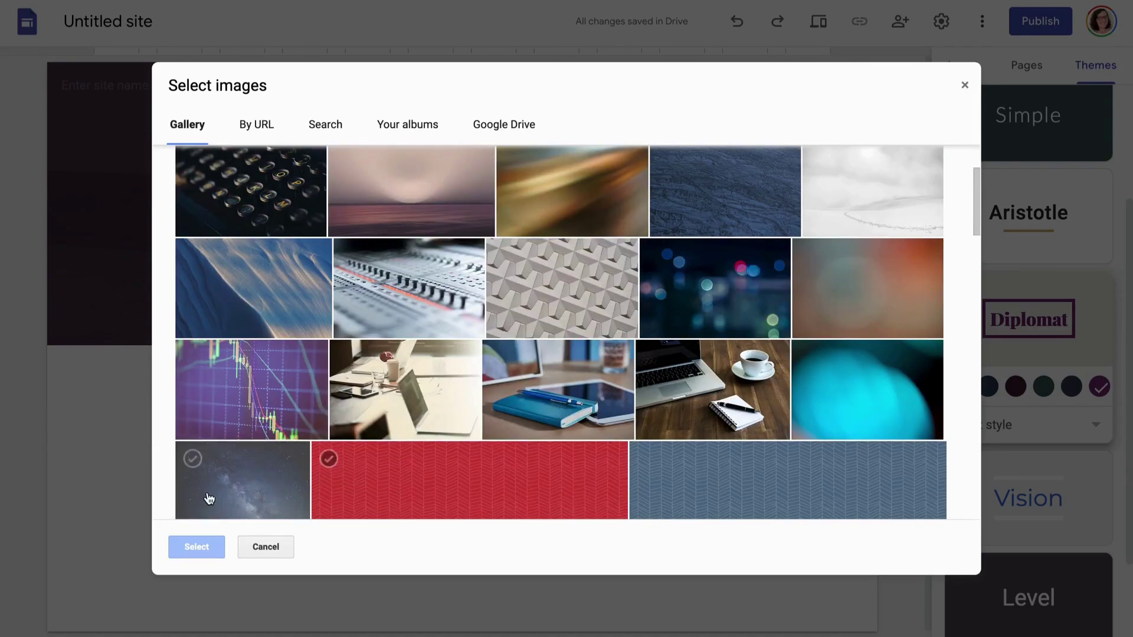
left_click(211, 494)
left_click(197, 545)
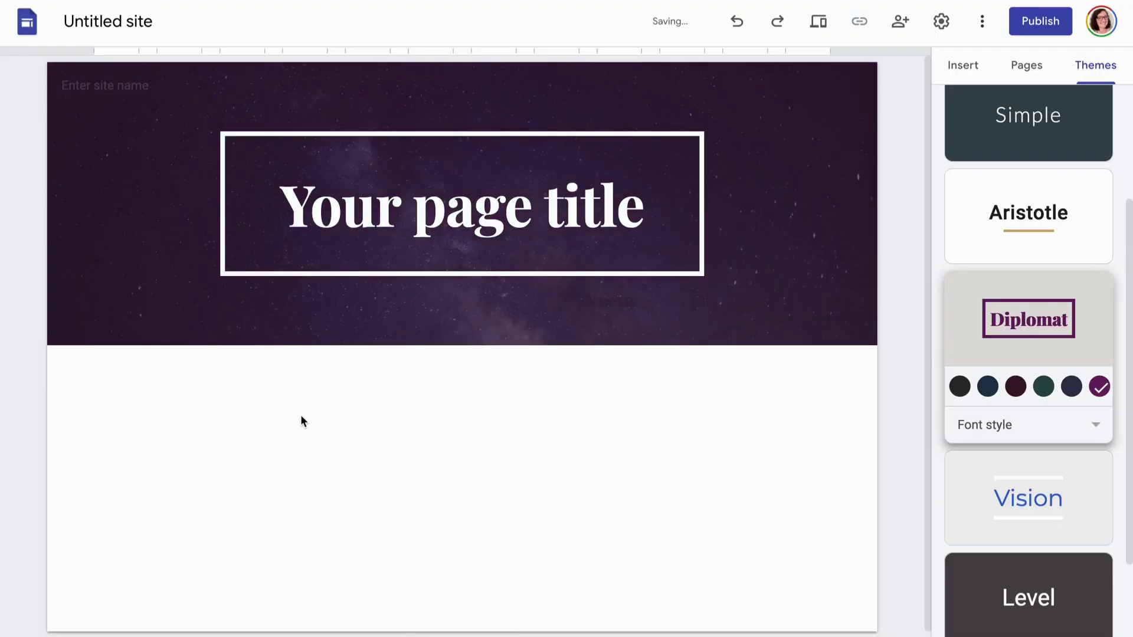
Replace the 'Your page title' placeholder with the author's full name, keeping the current font
left_click(319, 187)
double_click(314, 195)
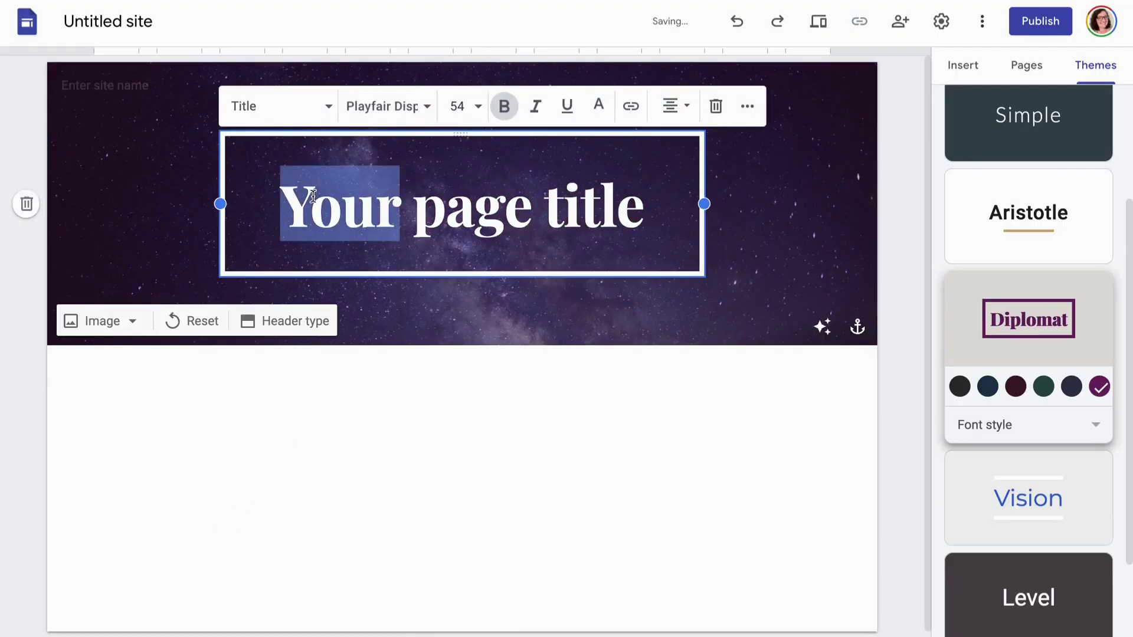
triple_click(430, 217)
left_click(408, 115)
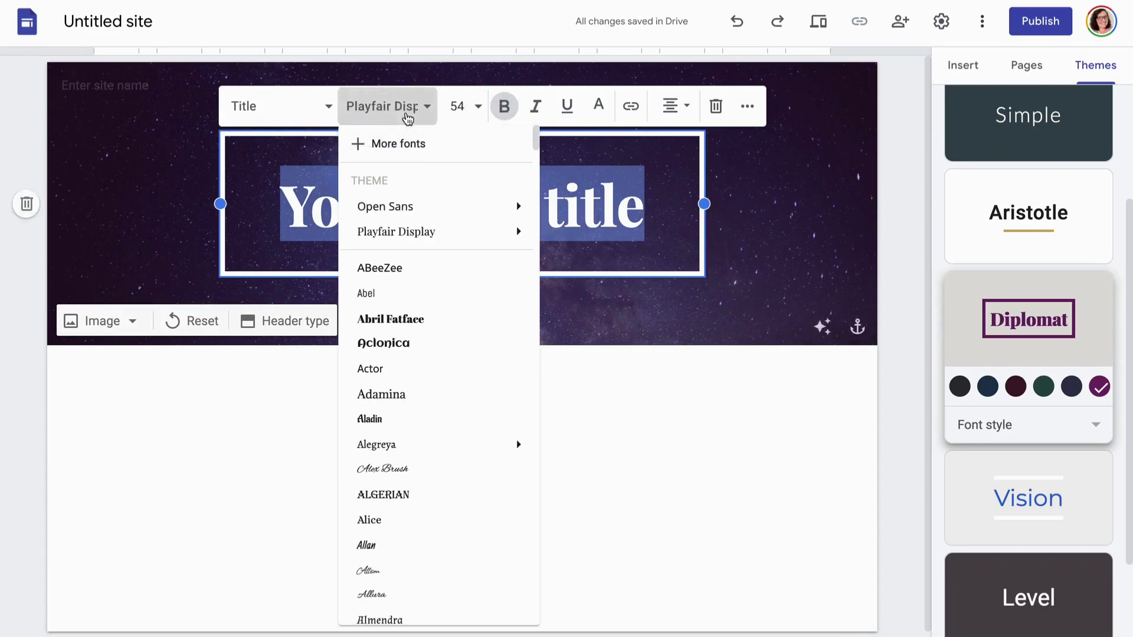
scroll(413, 449, "down", 8)
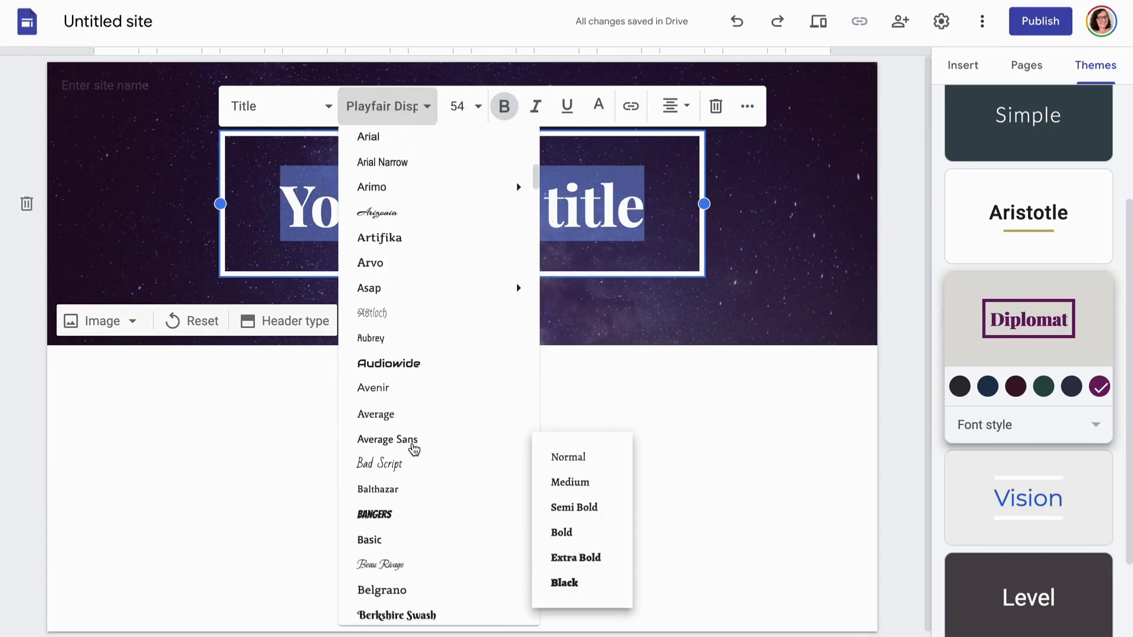
scroll(415, 450, "up", 10)
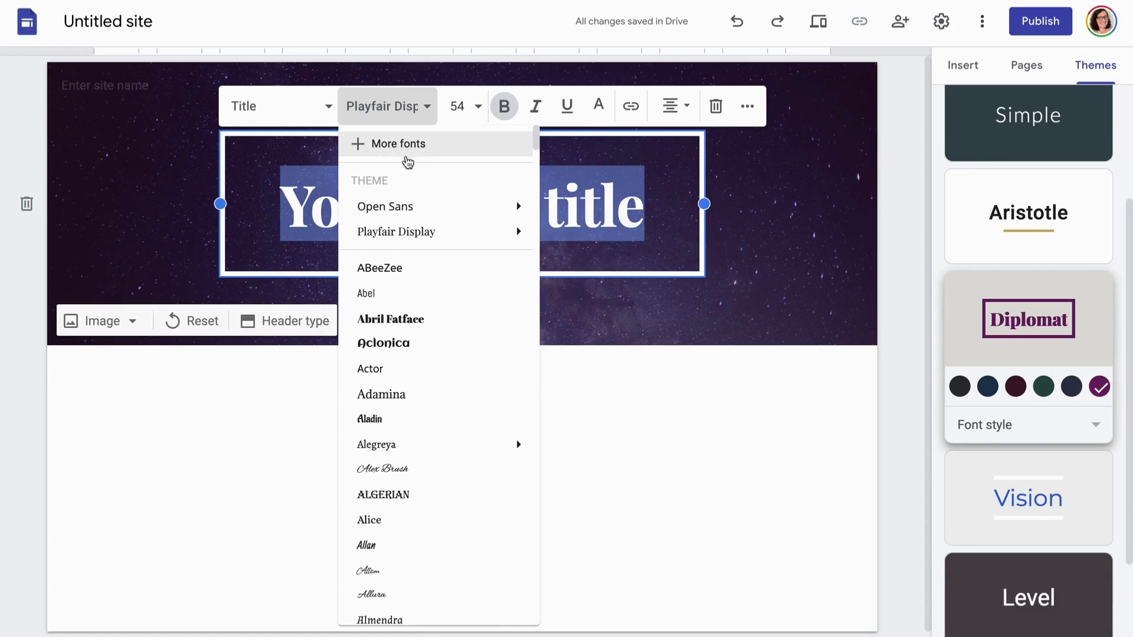
key("Escape")
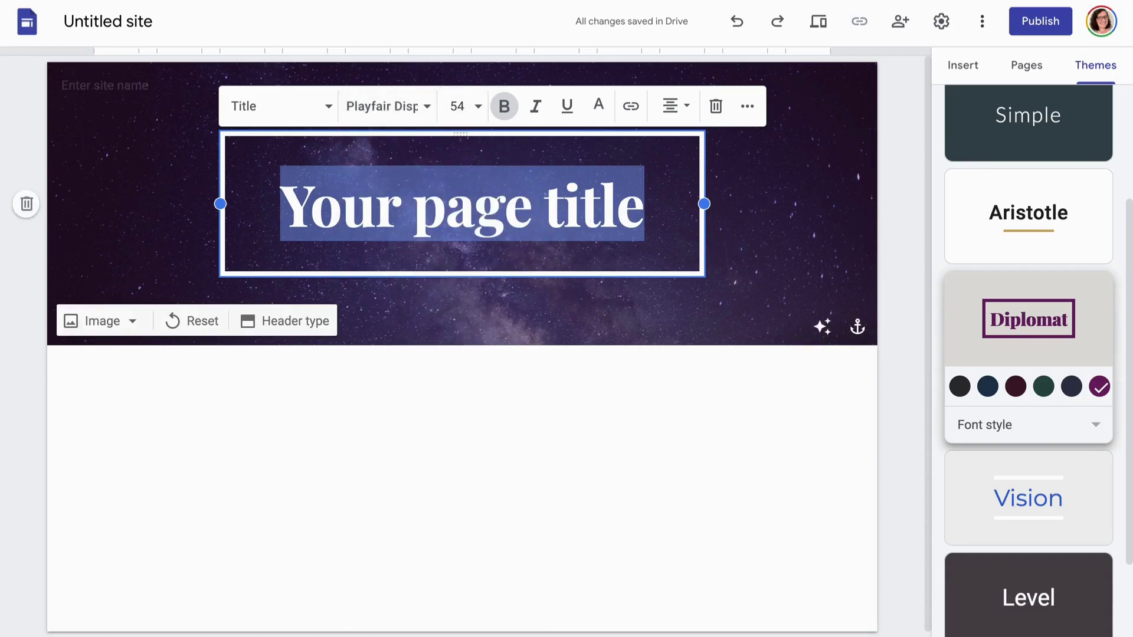
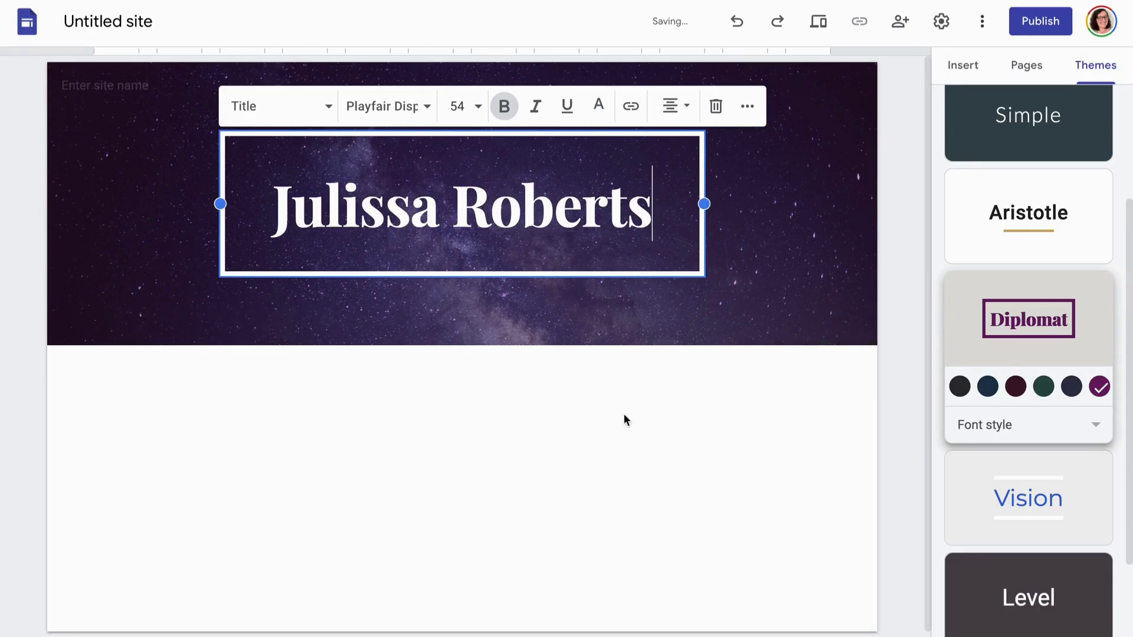
left_click(624, 413)
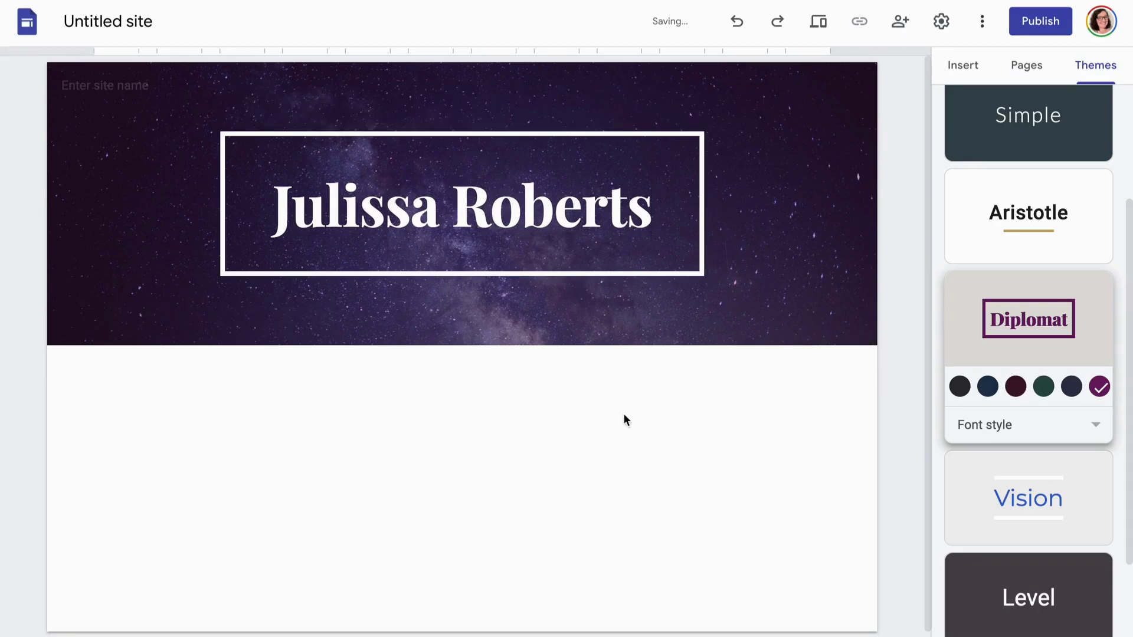
Insert a 'Latest Release' button with a placeholder link and widen it under the header
left_click(967, 70)
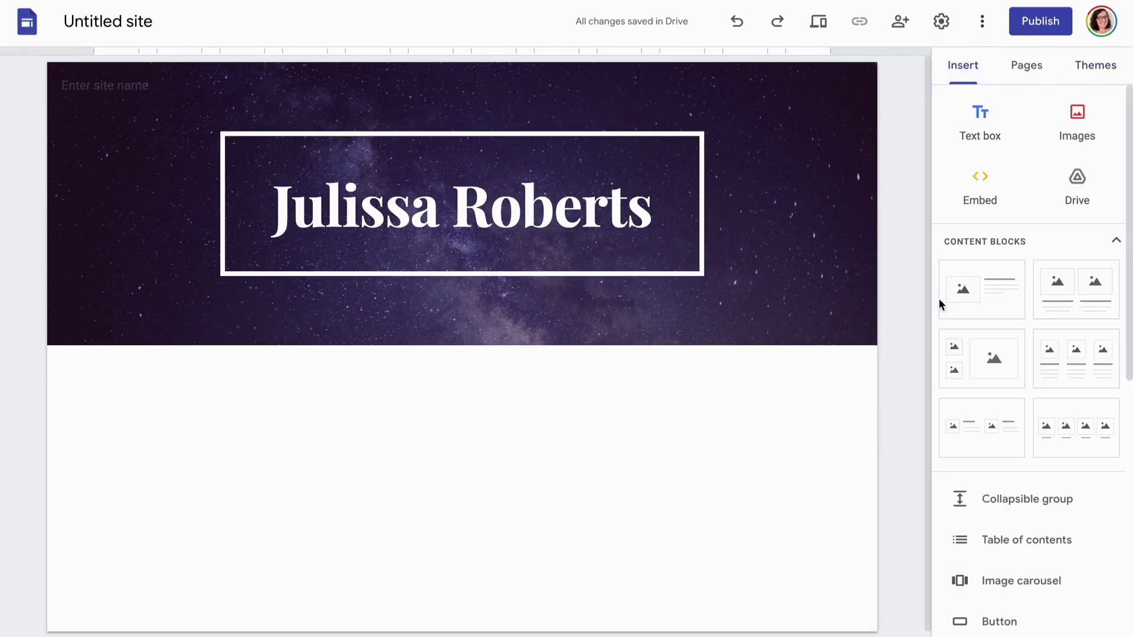
scroll(1010, 549, "down", 5)
scroll(1011, 547, "down", 1)
left_click(980, 270)
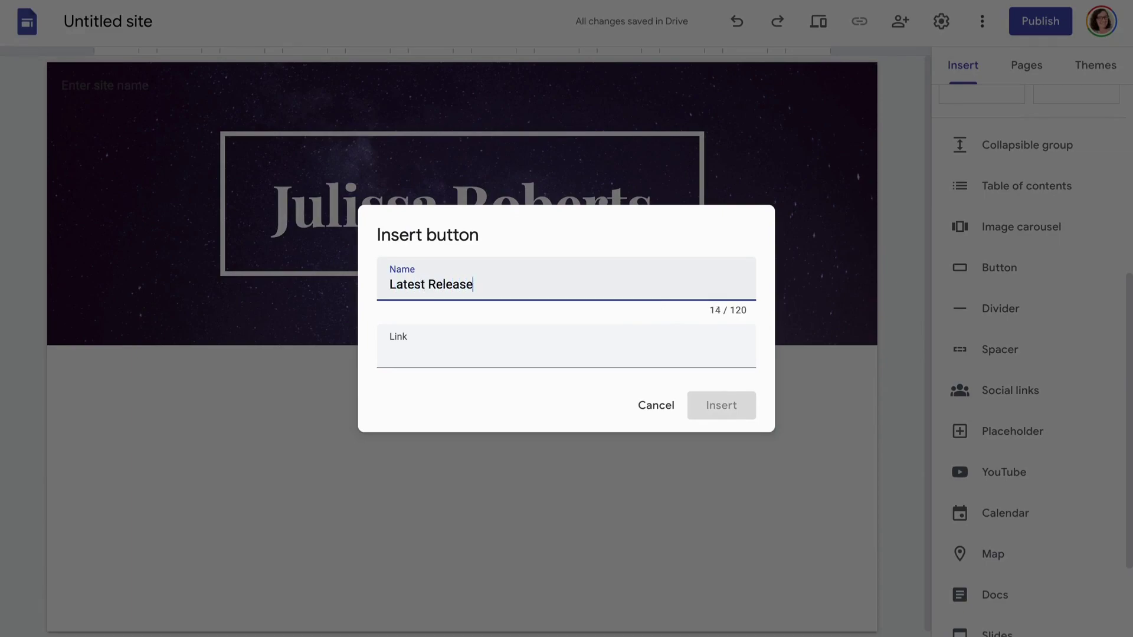
left_click(566, 349)
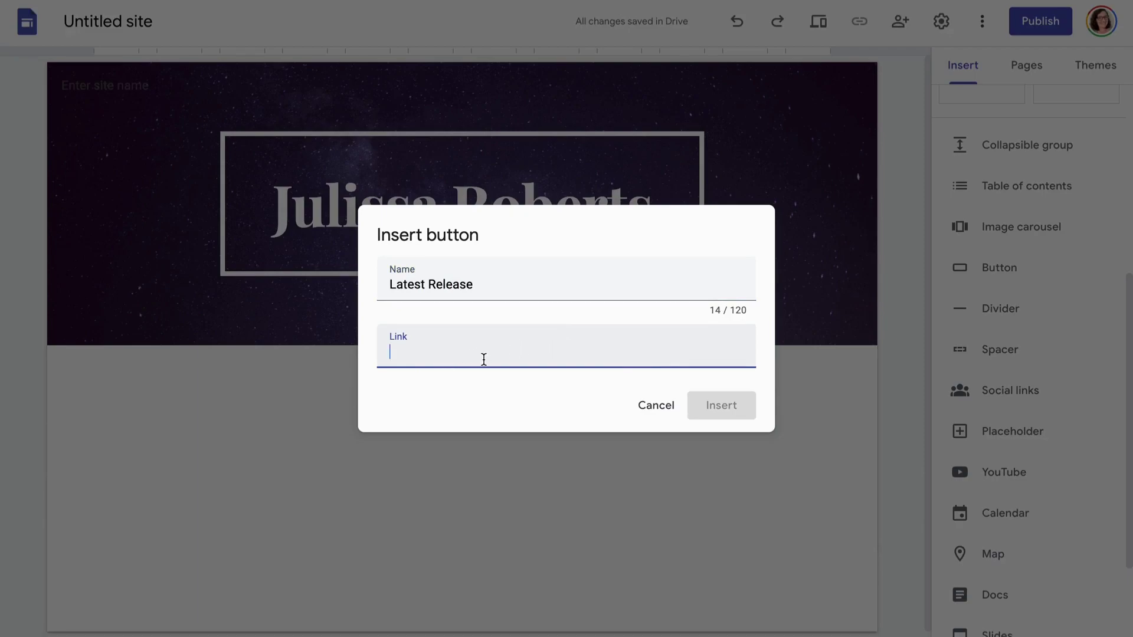
type("asjfkdhdjhsfdjkas")
left_click(689, 399)
left_click_drag(208, 377, 389, 375)
left_click_drag(314, 374, 489, 393)
mouse_move(278, 377)
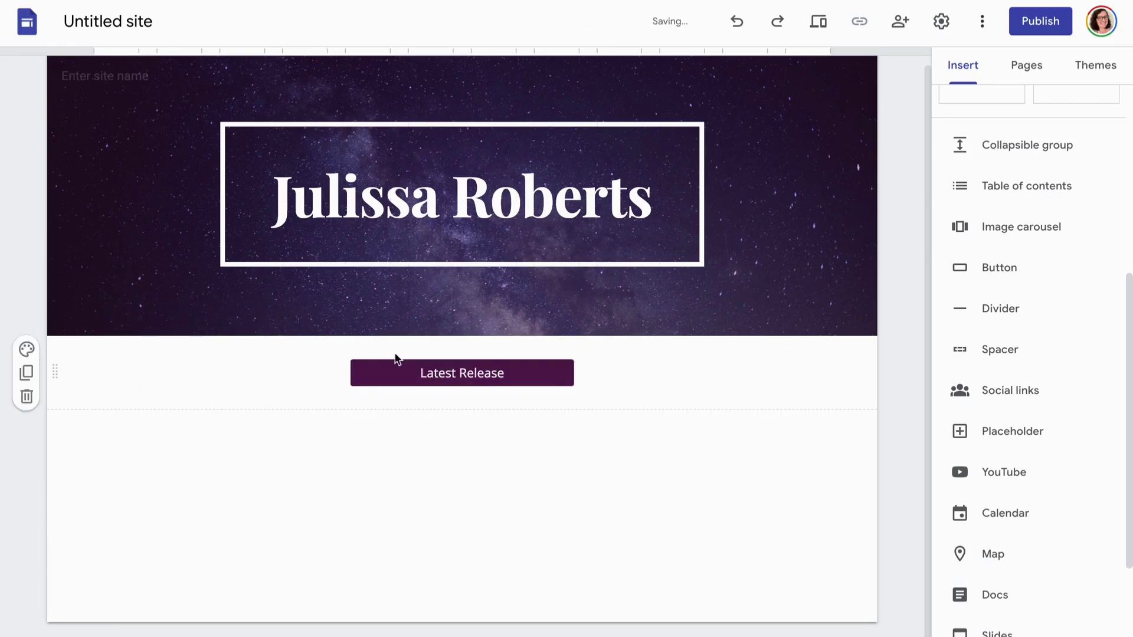
Add a 'Read All My Books' button with a placeholder link, centred under Latest Release
left_click(975, 269)
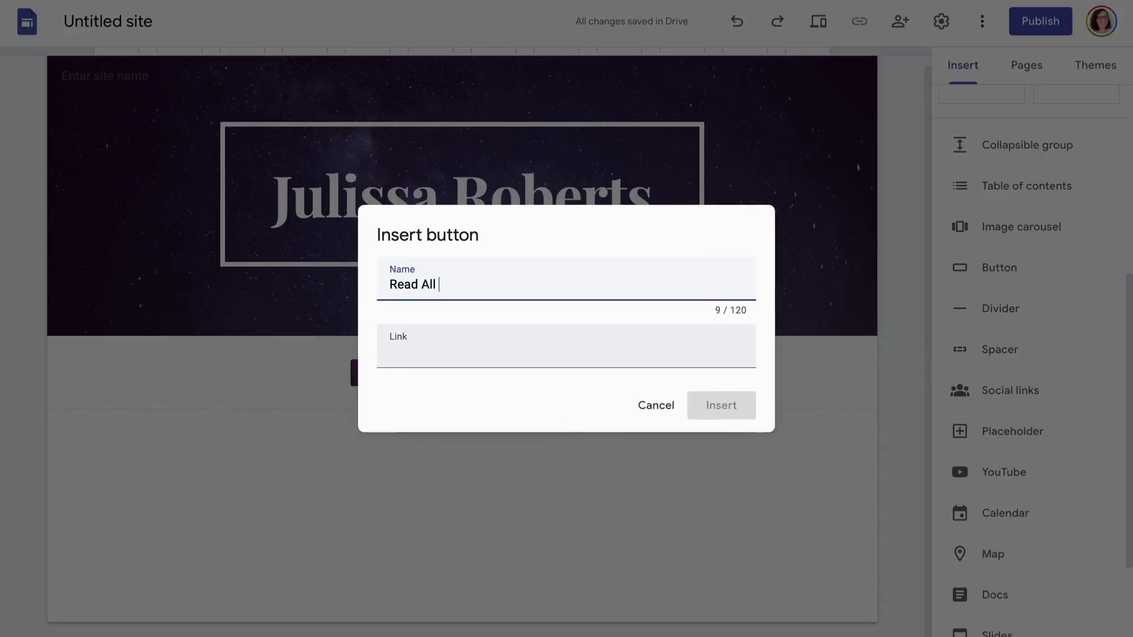
left_click(494, 352)
type("asdjkfdbsjf")
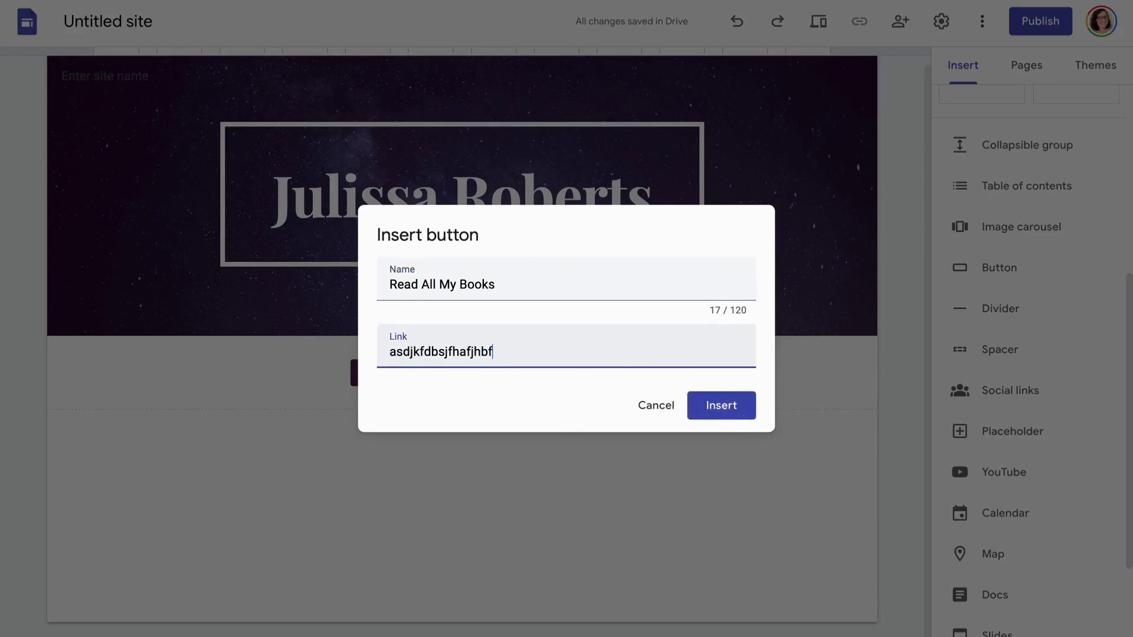
type("hafjhbf")
left_click(702, 408)
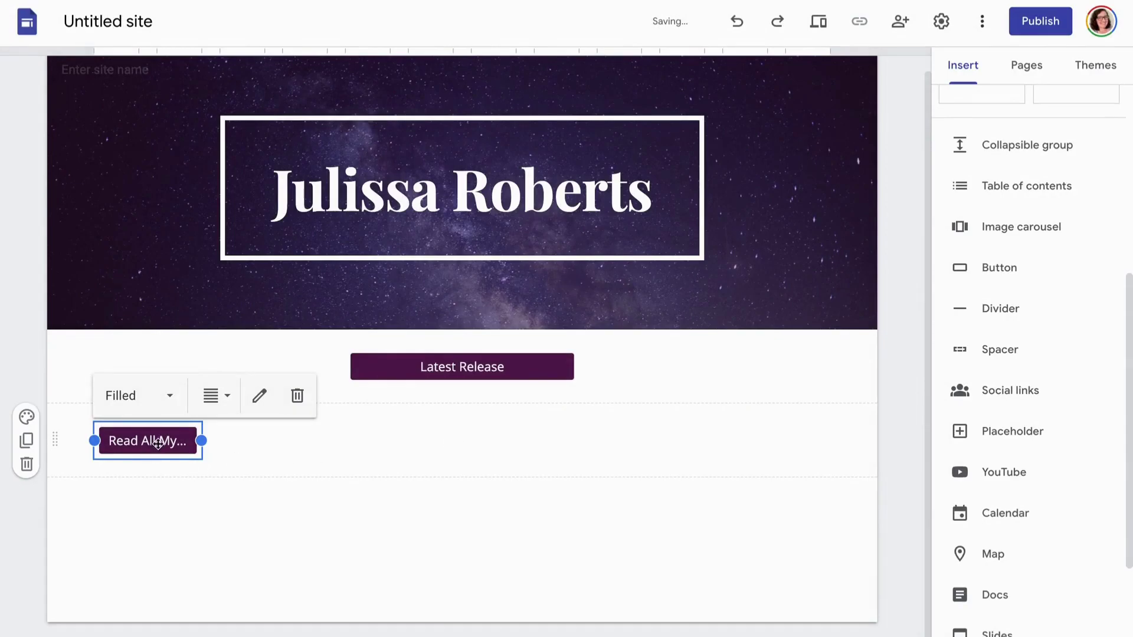
left_click_drag(158, 442, 478, 394)
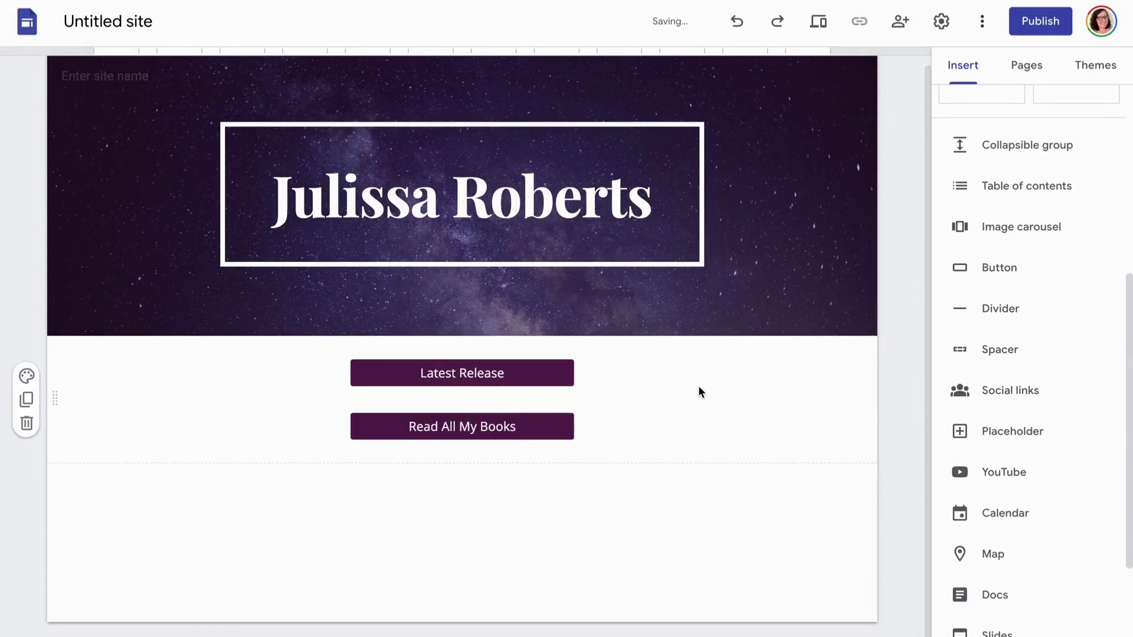
Add a 'Sign Up for My Newsletter' button, fixing its typo, and place it under Read All My Books
left_click(1000, 269)
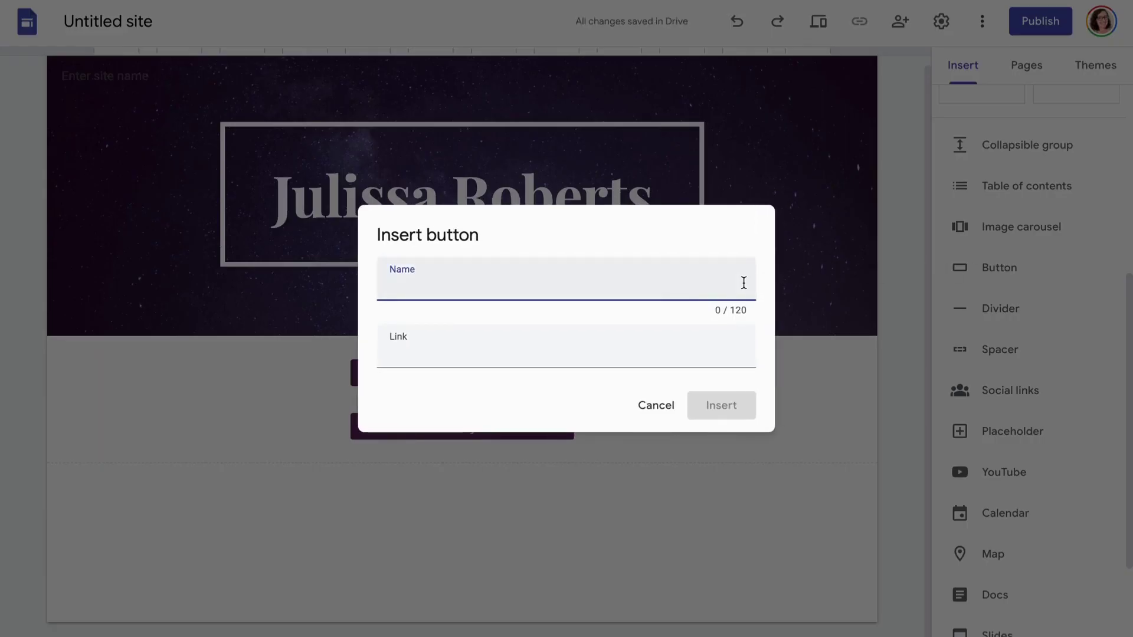
type("Sign Up for My Newsetter")
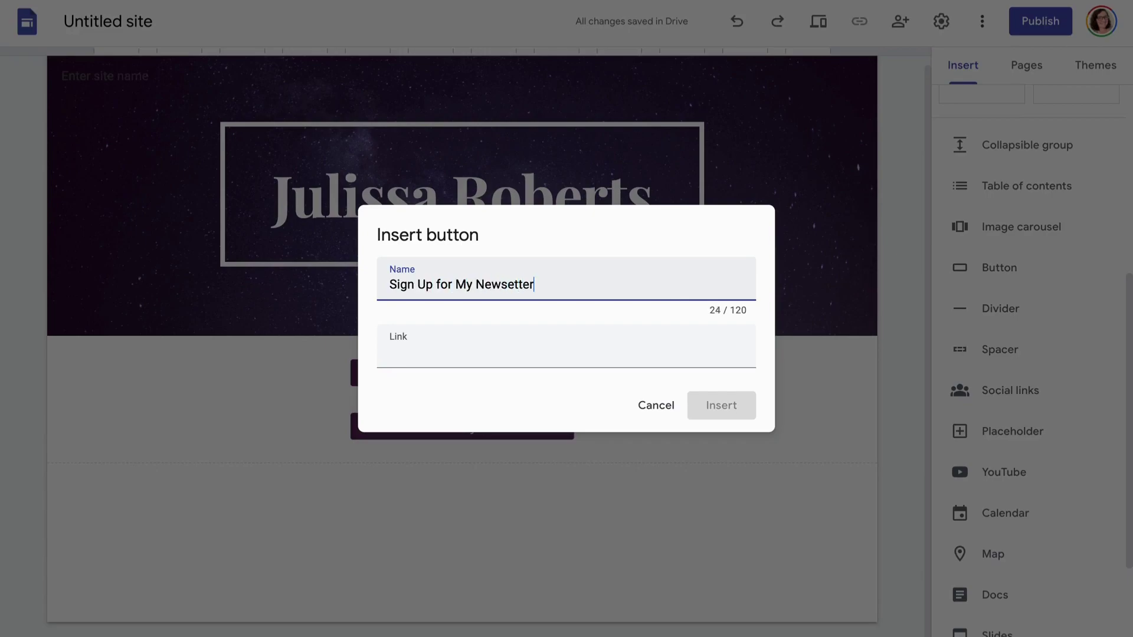
left_click(511, 284)
type("l")
left_click(468, 341)
type("adsjkfdbsghjdbajf")
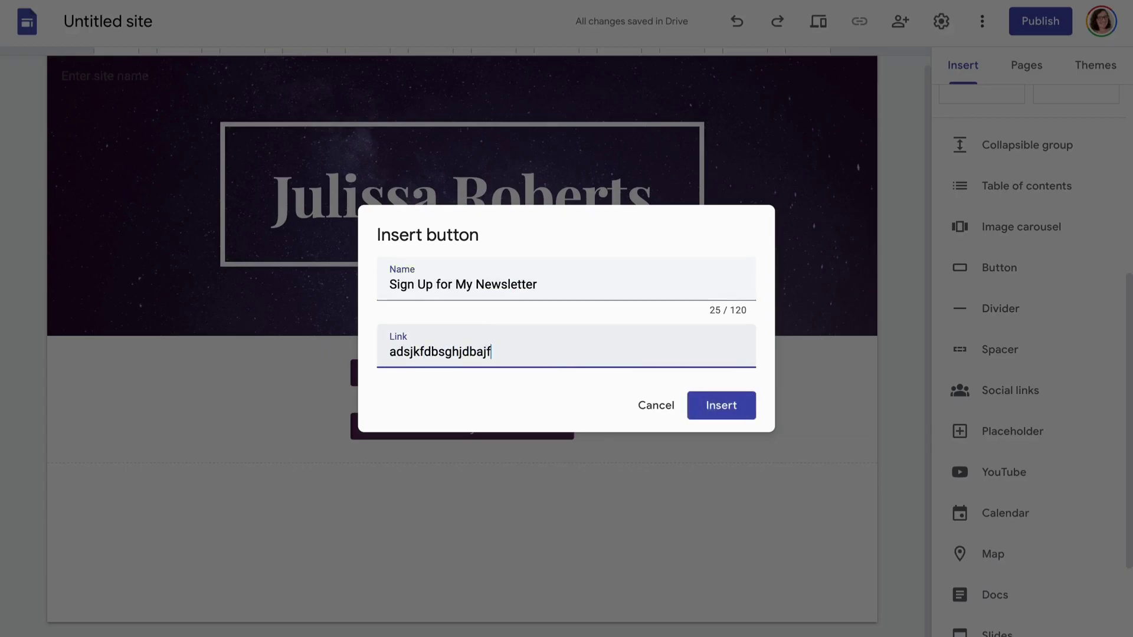
left_click(726, 406)
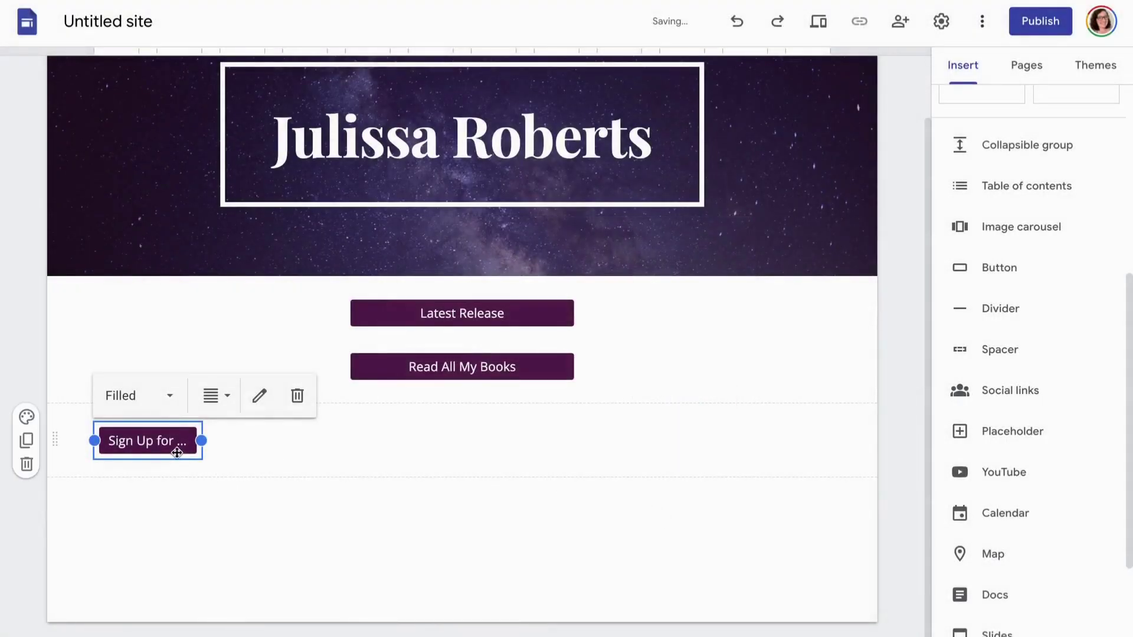
left_click_drag(179, 448, 434, 399)
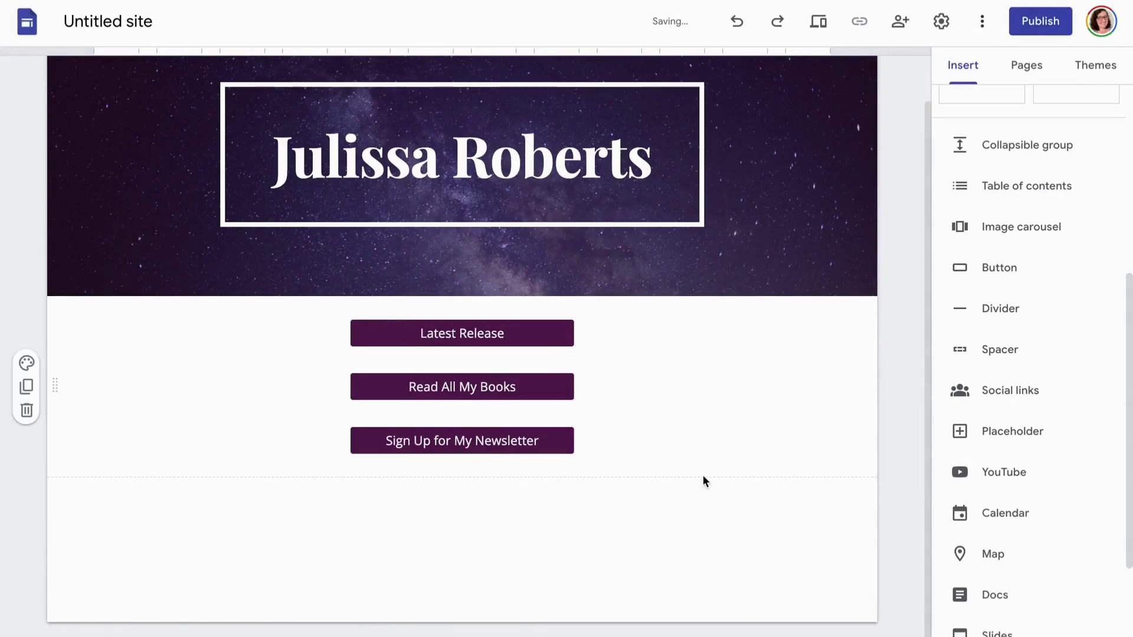
Insert a 'Visit My Website' button with a placeholder link and drag it under the newsletter button
left_click(1007, 278)
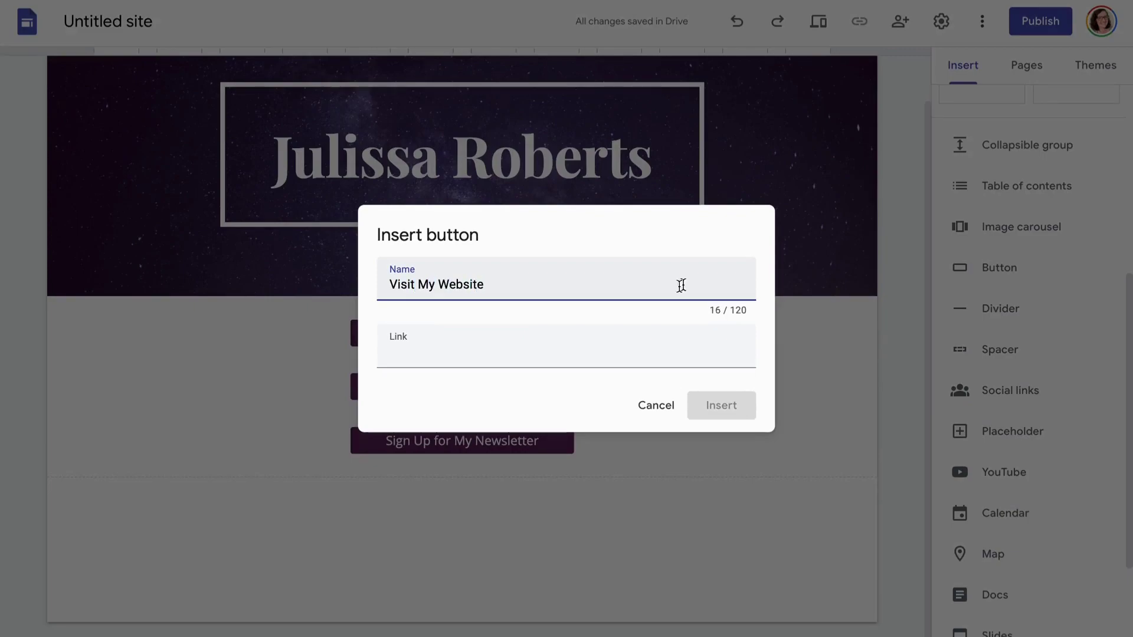
left_click(562, 360)
type("asdkfjbgajhsdbf")
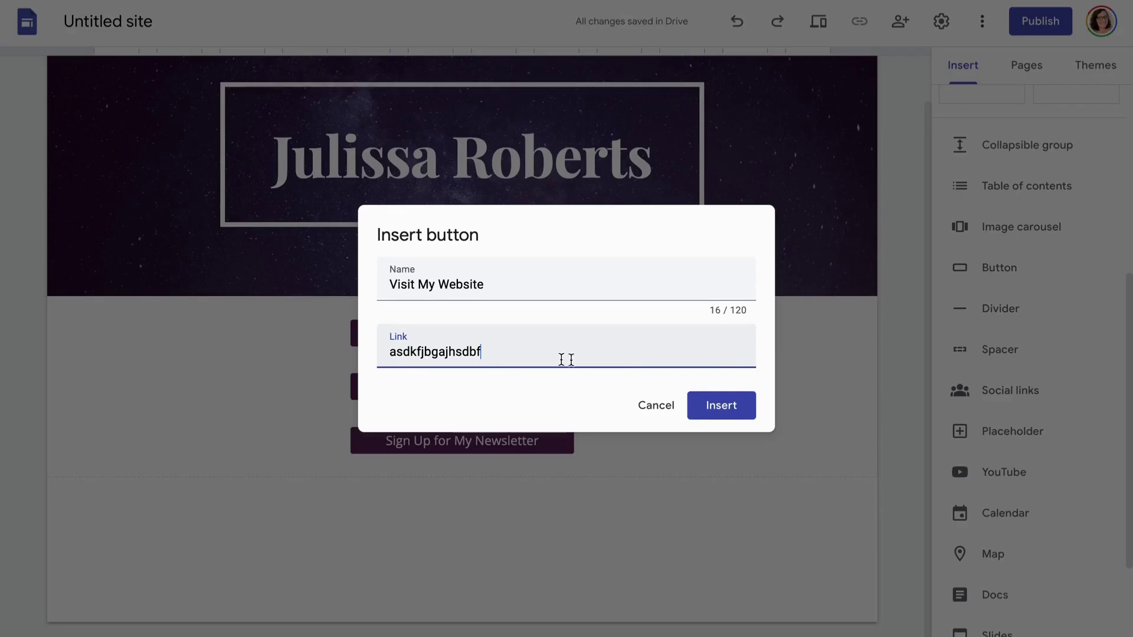
left_click(721, 406)
left_click_drag(152, 440, 422, 389)
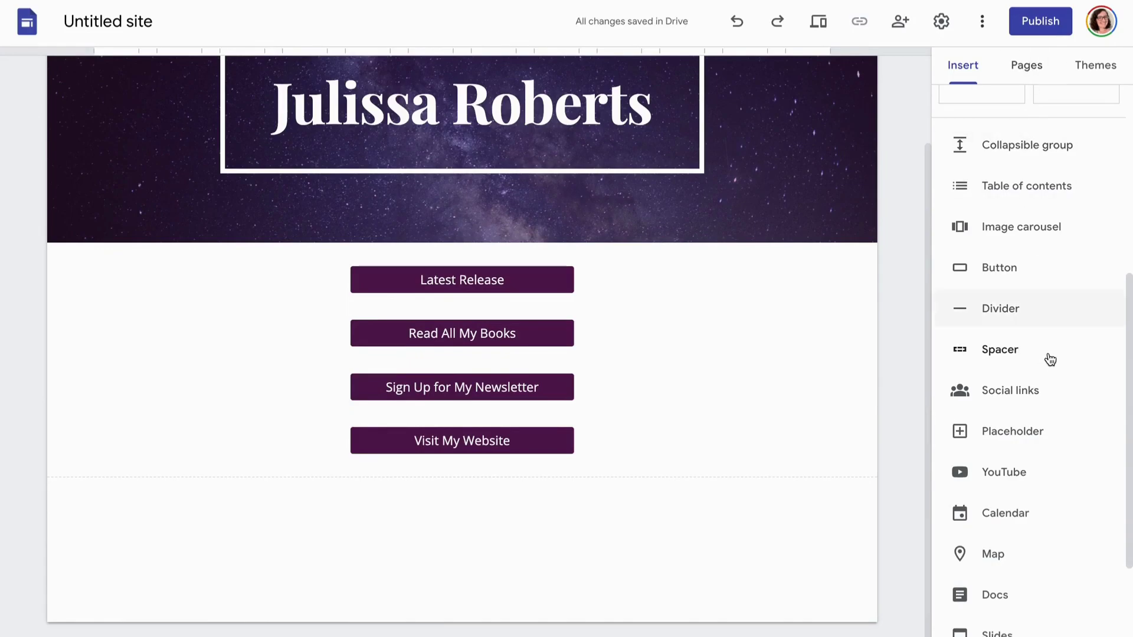
Enter social links for facebook.com, instagram.com, tiktok.com, goodreads.com and bookbub.com
scroll(1051, 362, "down", 2)
scroll(1052, 362, "down", 4)
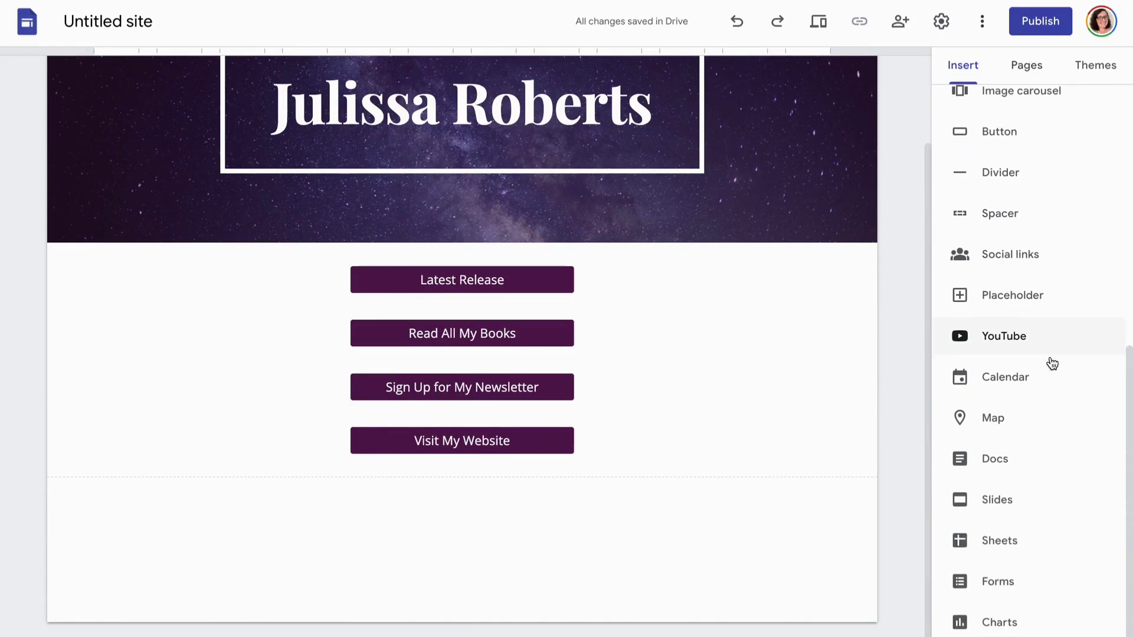
scroll(1052, 363, "up", 3)
left_click(1022, 346)
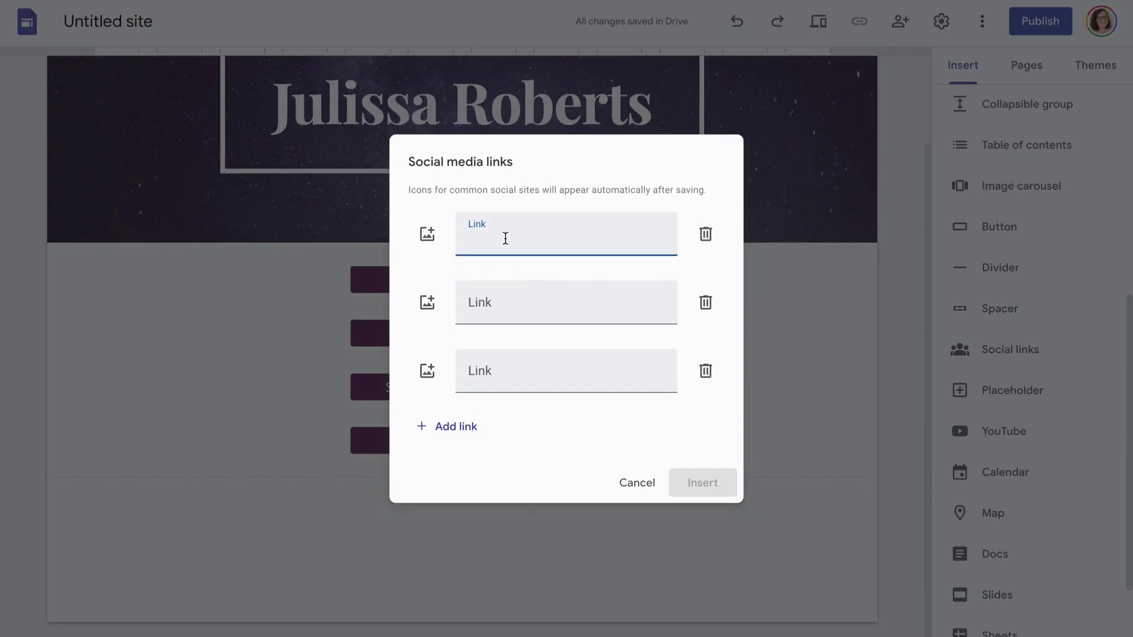
type("facevo")
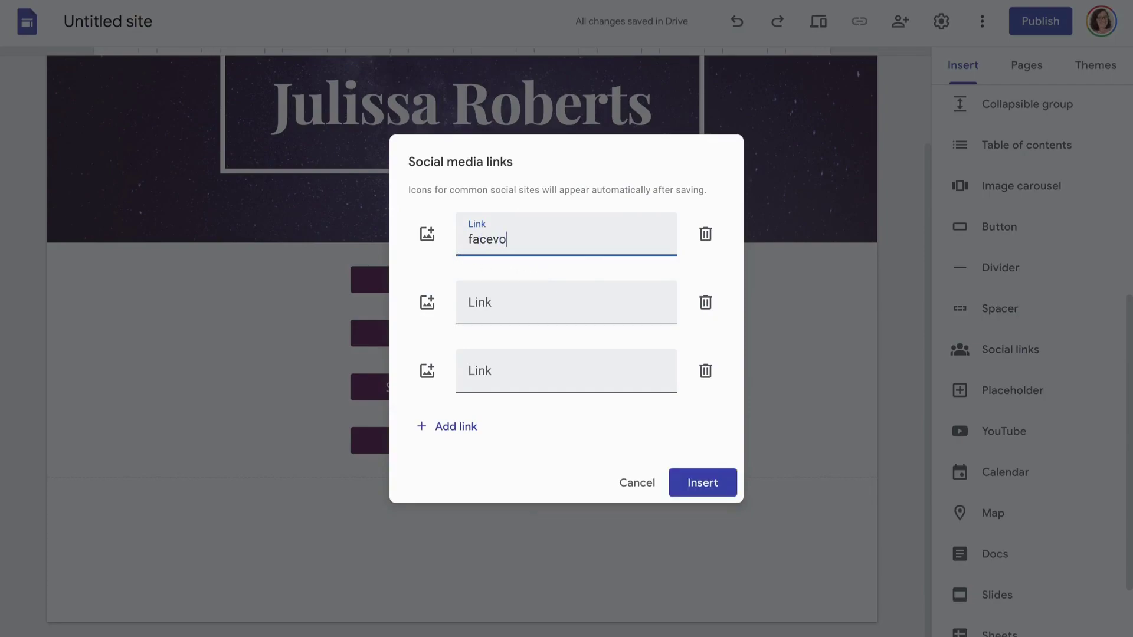
left_click(498, 296)
type("instagram.com")
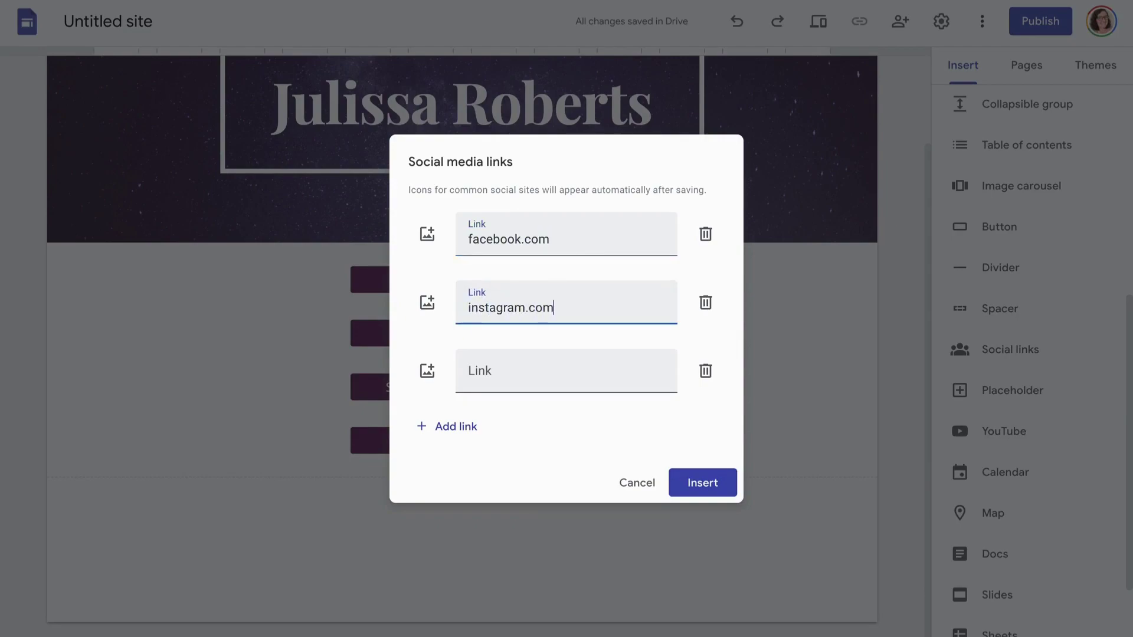
left_click(484, 369)
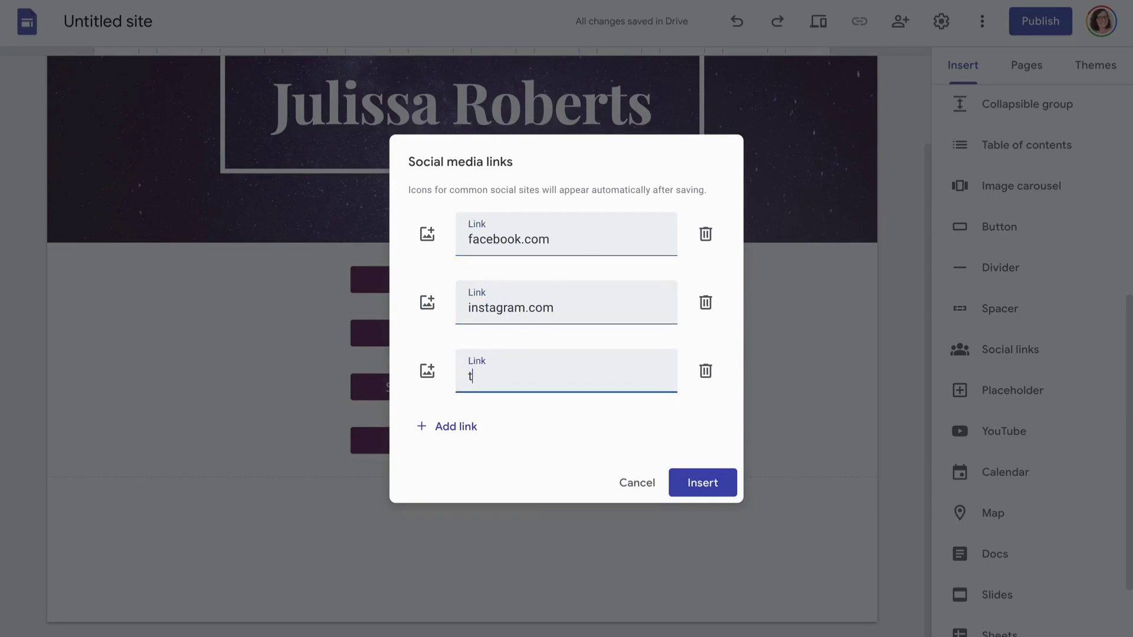
left_click(455, 426)
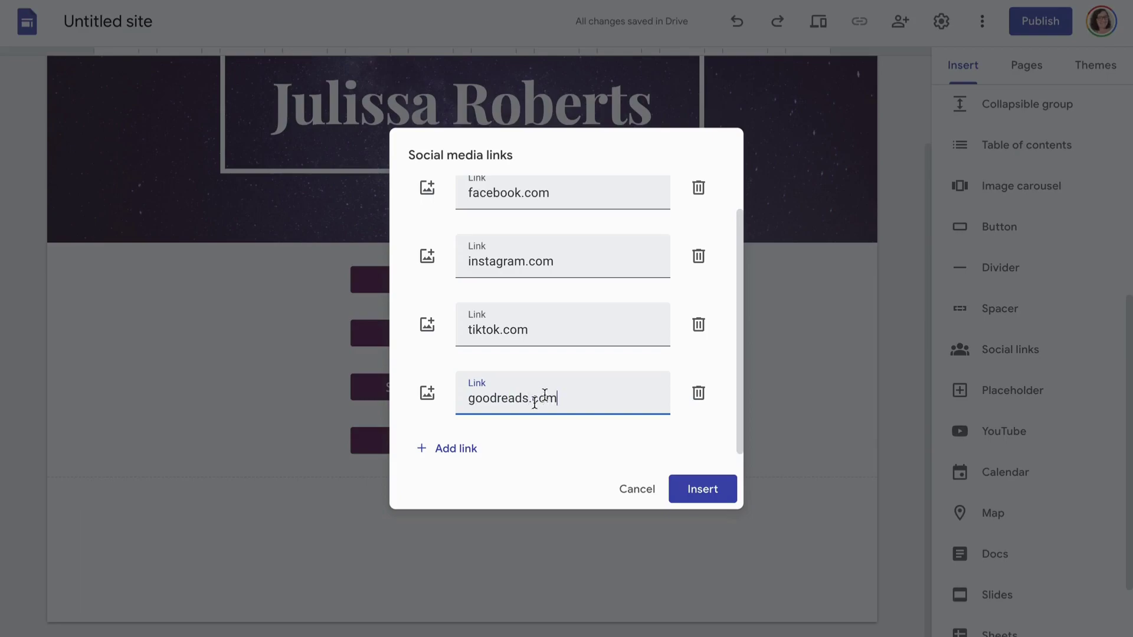
left_click(443, 456)
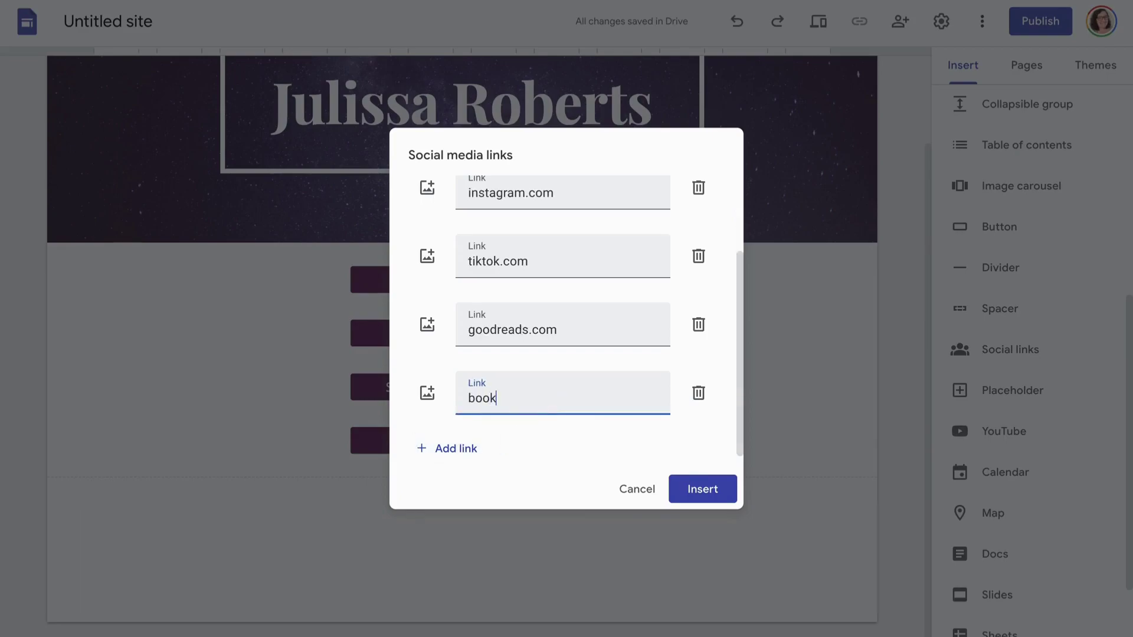
scroll(598, 379, "down", 1)
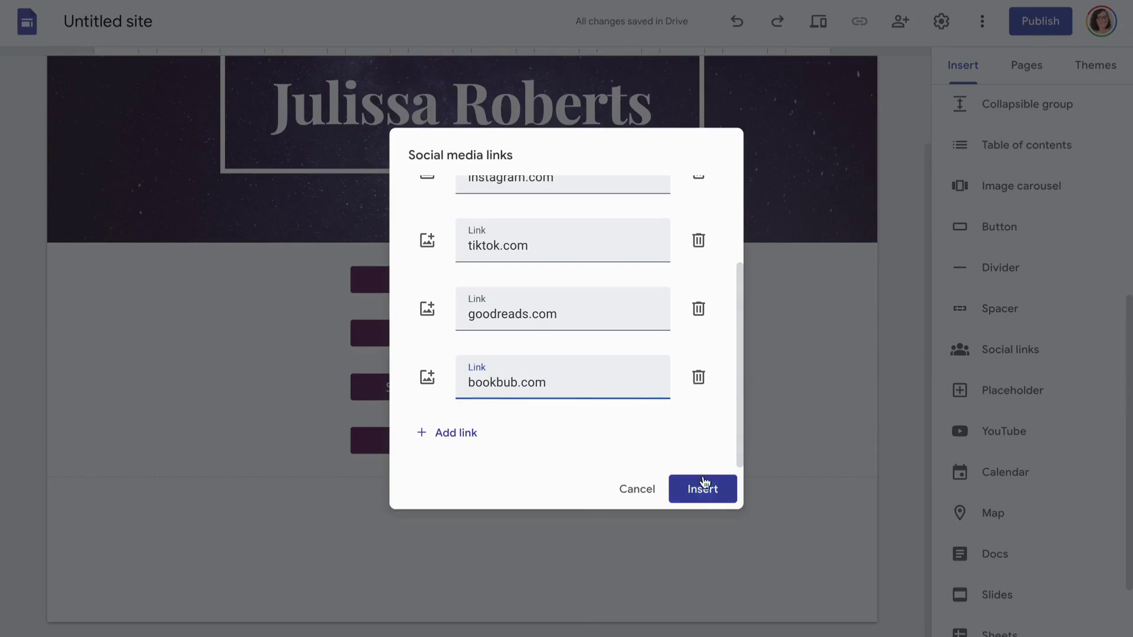
Insert the social icons, trying square and no-shape styles before returning to circles
left_click(702, 489)
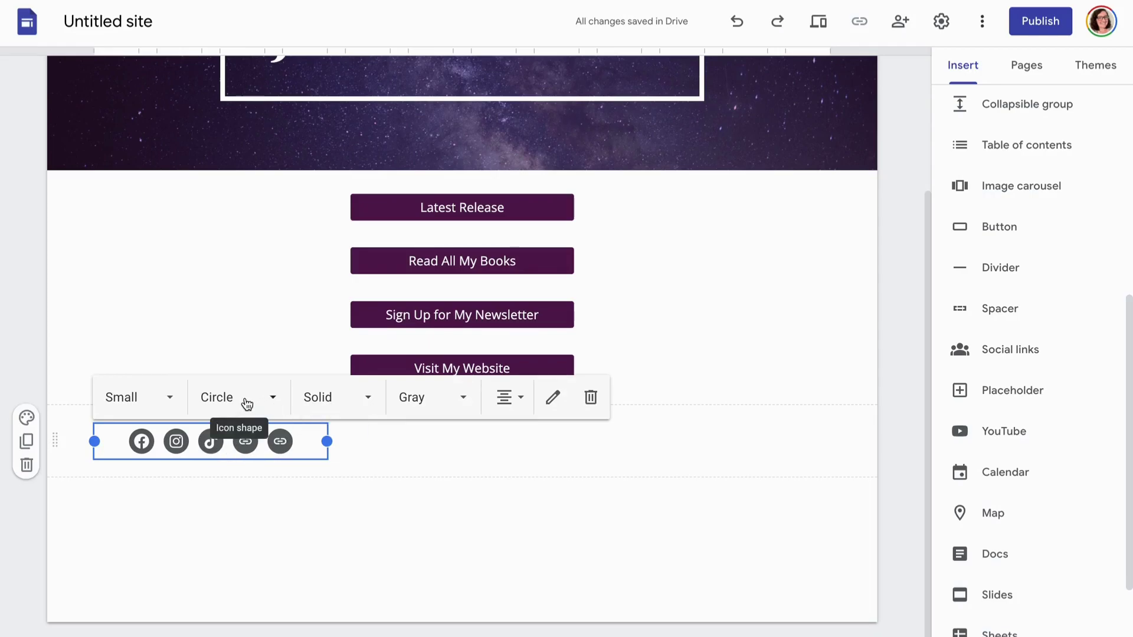
left_click(246, 403)
left_click(239, 509)
left_click(256, 400)
left_click(247, 443)
left_click(263, 413)
left_click(256, 489)
Make the icons outlined circles in brand colours and centre them under the buttons
left_click(368, 413)
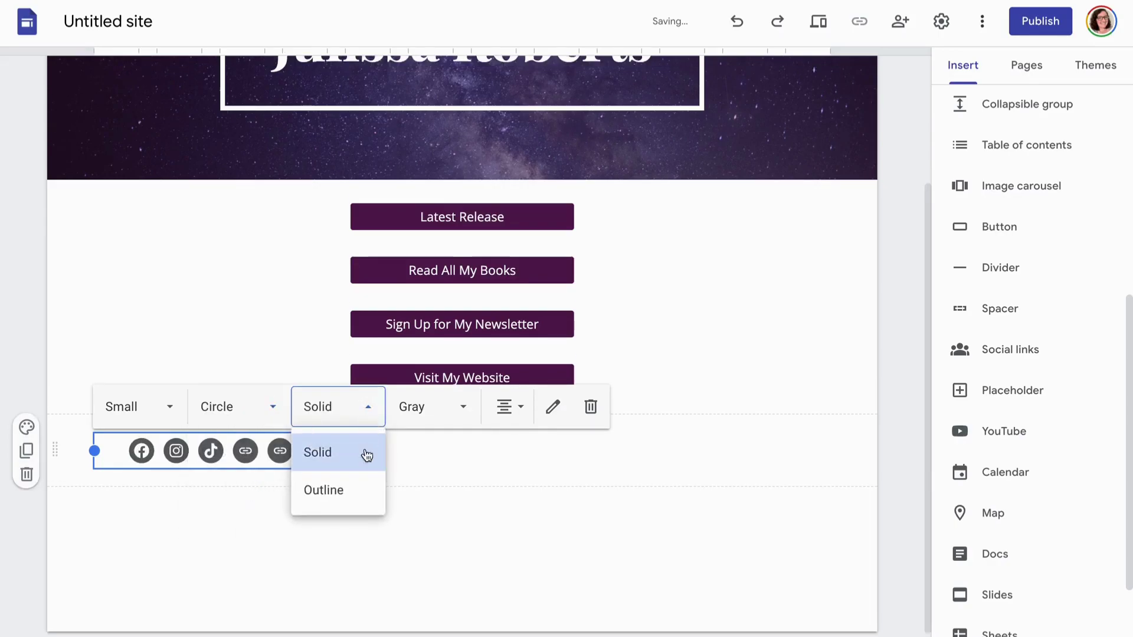
left_click(356, 492)
left_click(439, 420)
left_click(430, 464)
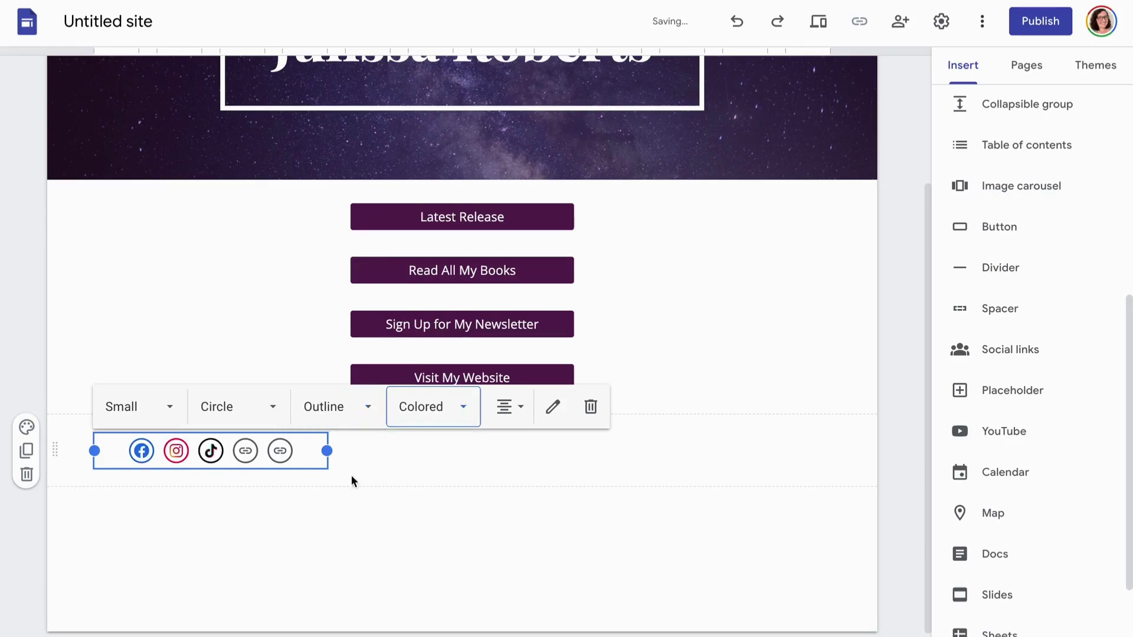
left_click_drag(114, 443, 502, 441)
left_click(769, 356)
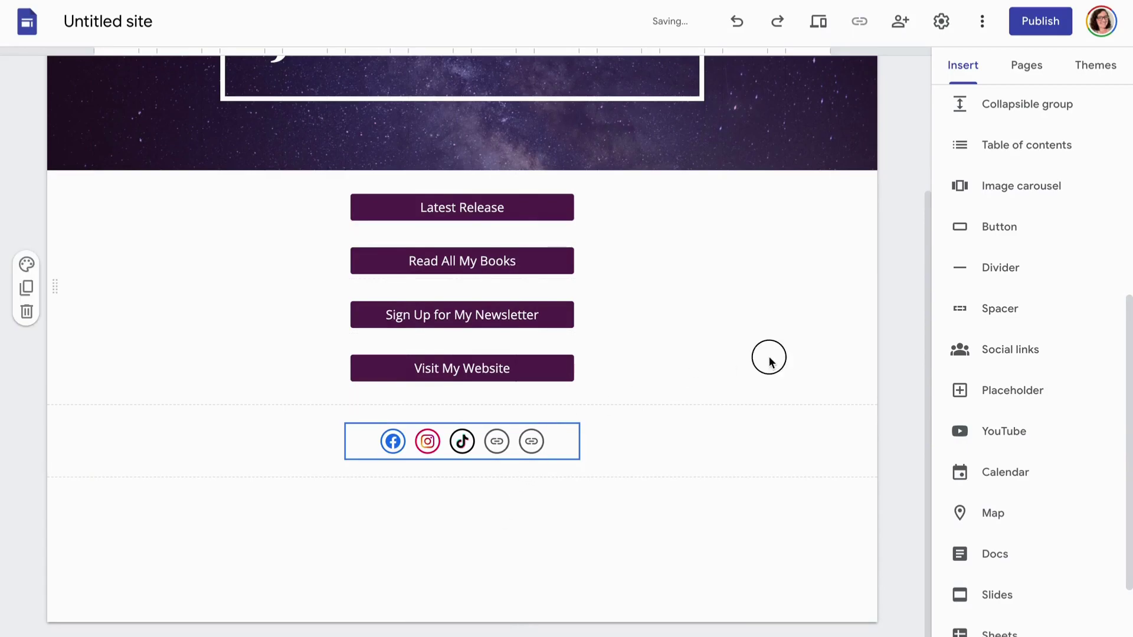
scroll(887, 374, "up", 3)
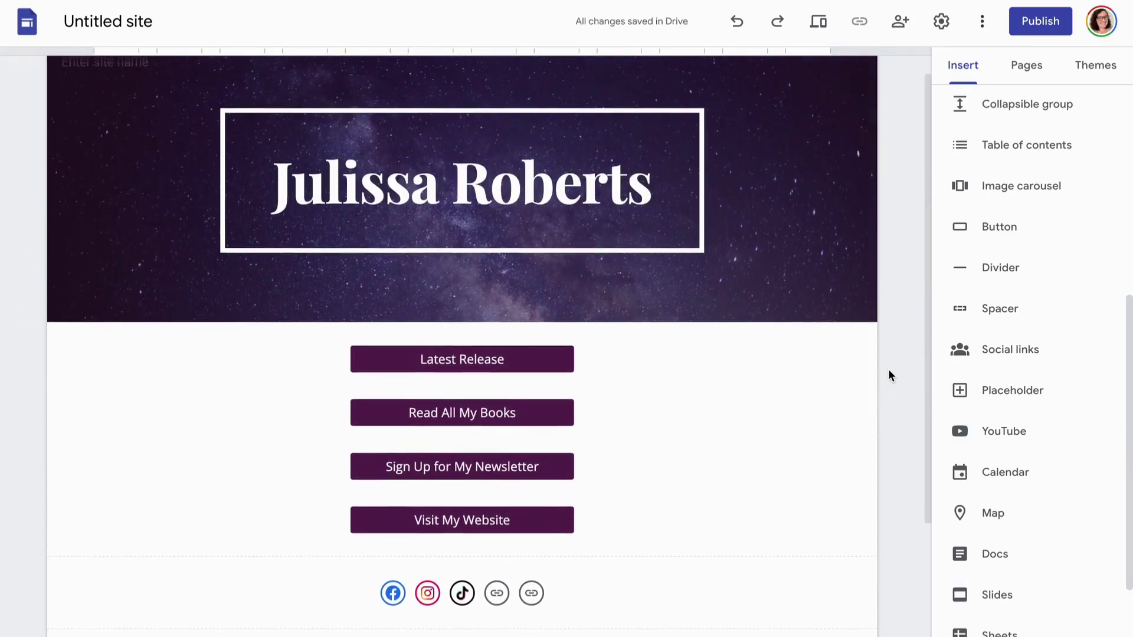
In site Settings > Viewer tools, turn off page last-updated time and heading anchor links
left_click(941, 22)
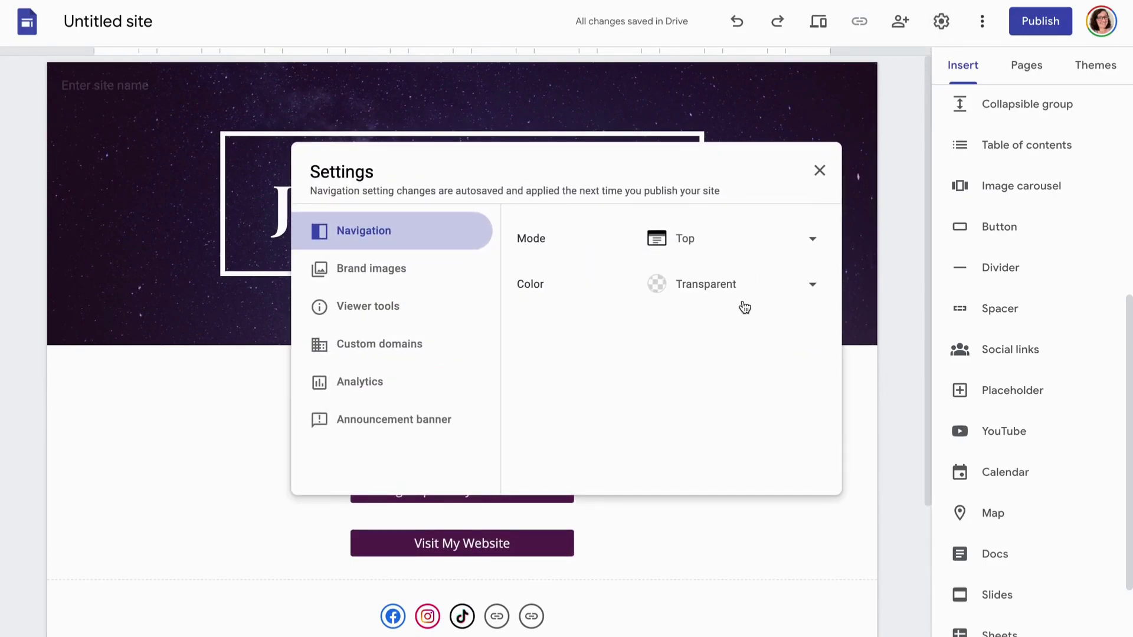
left_click(445, 276)
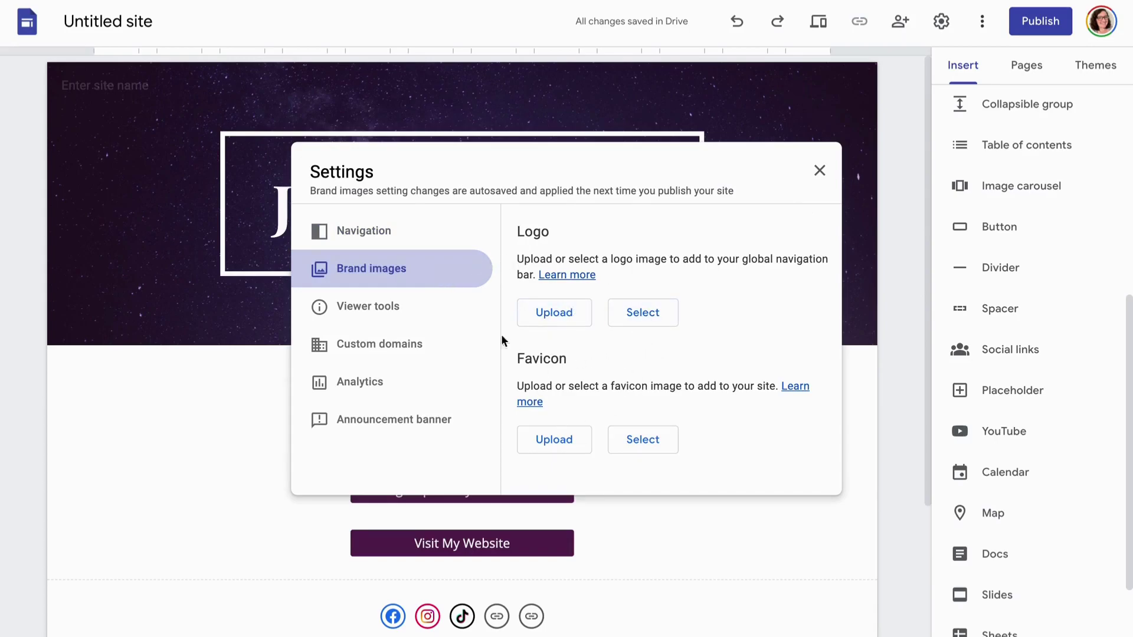
left_click(419, 306)
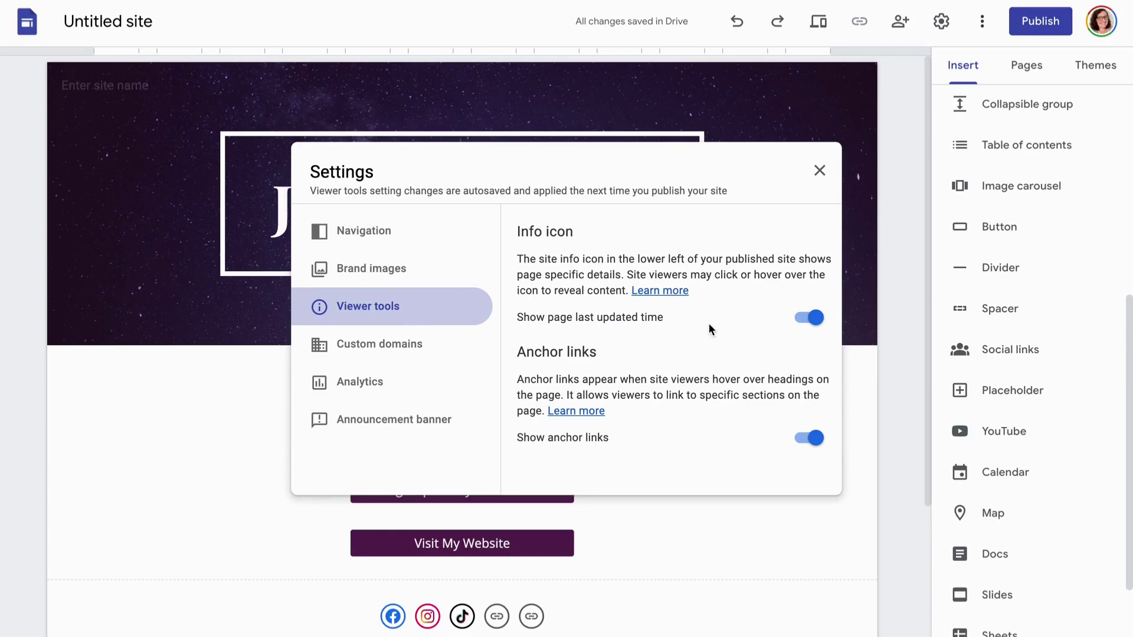
left_click(816, 320)
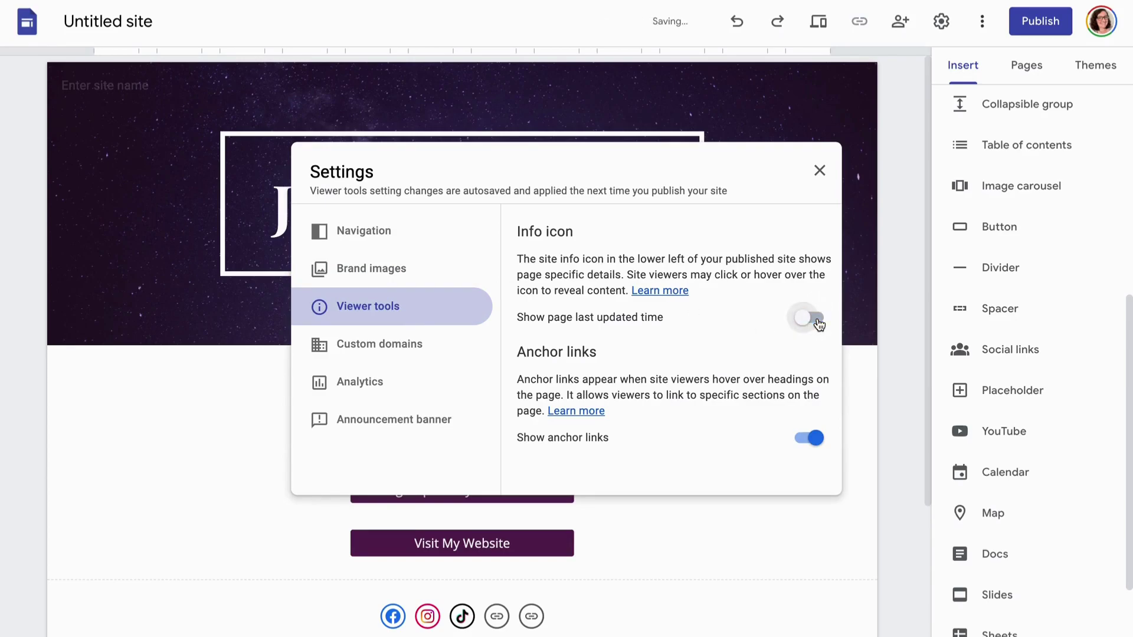
left_click(816, 439)
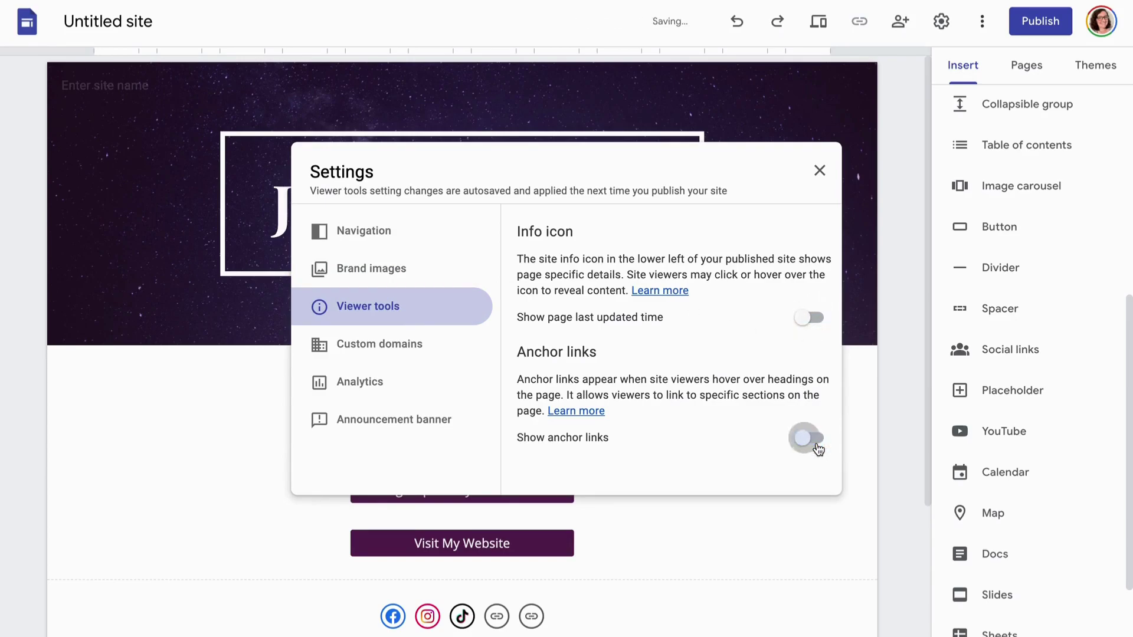
left_click(428, 354)
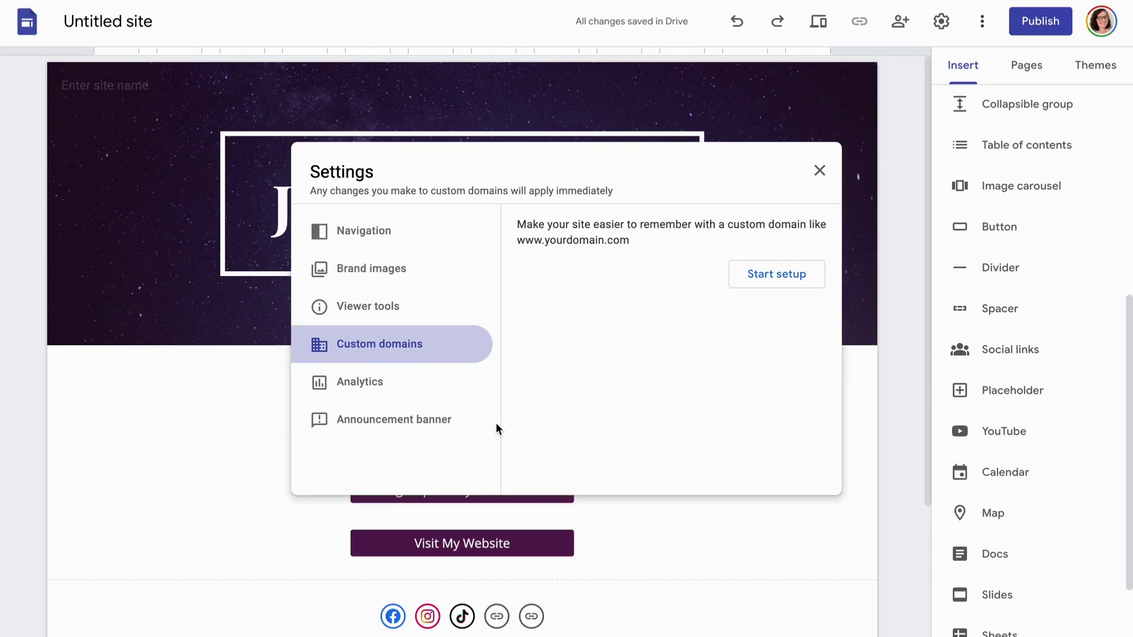
Turn on the announcement banner with the message 'Thank you for making me a bestseller!'
left_click(411, 426)
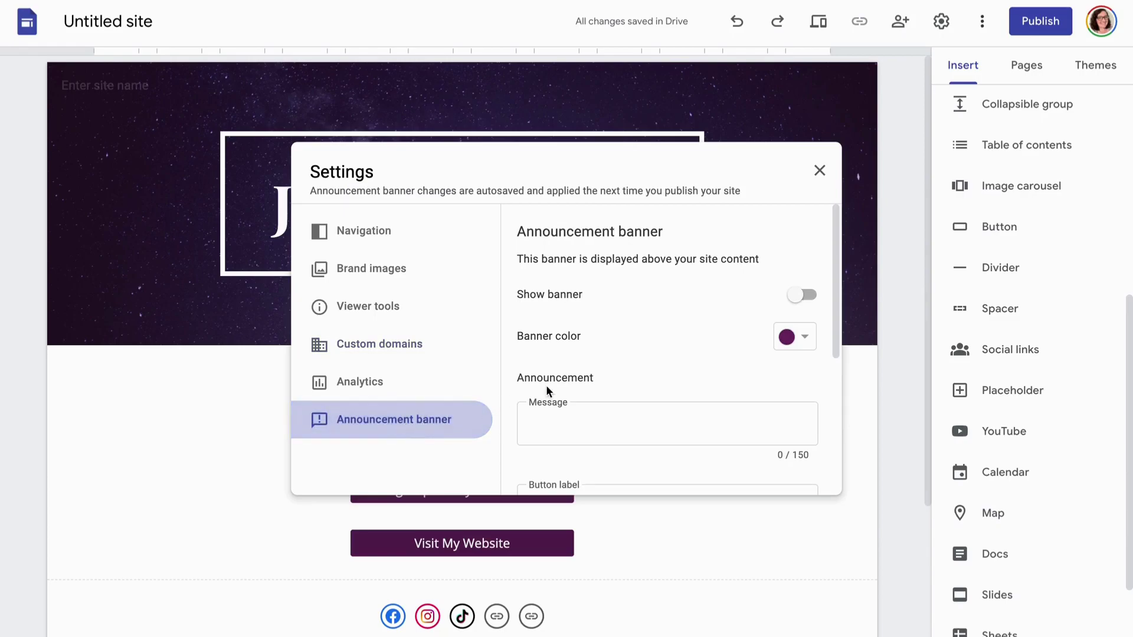
left_click(803, 296)
scroll(664, 369, "down", 2)
left_click(645, 331)
type("Thank you for m")
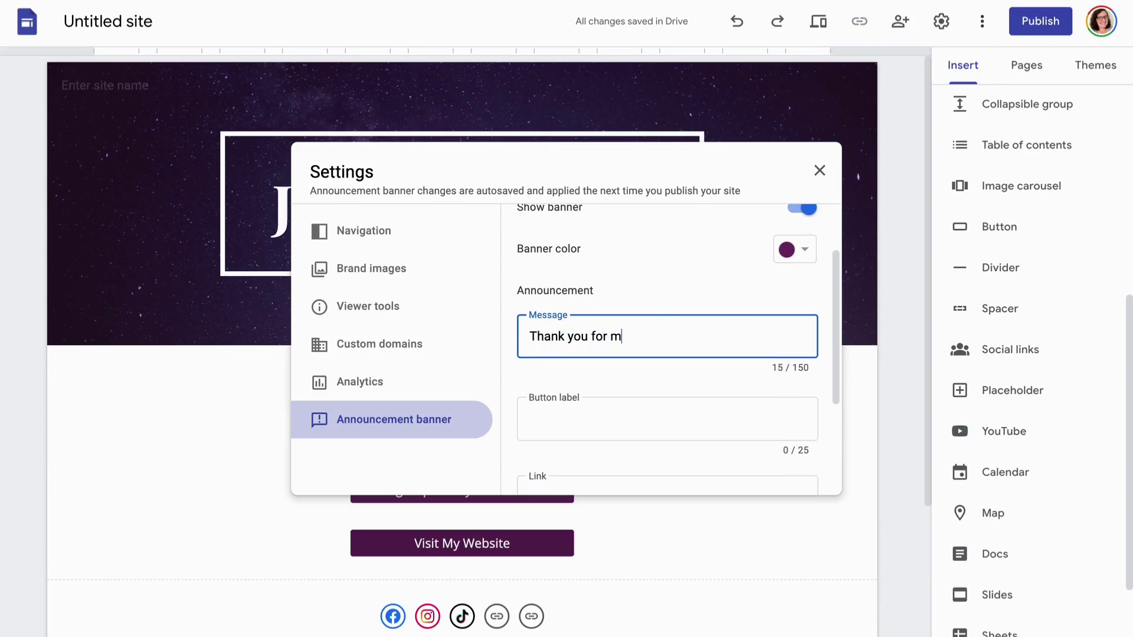
type("aking me a bestseller!")
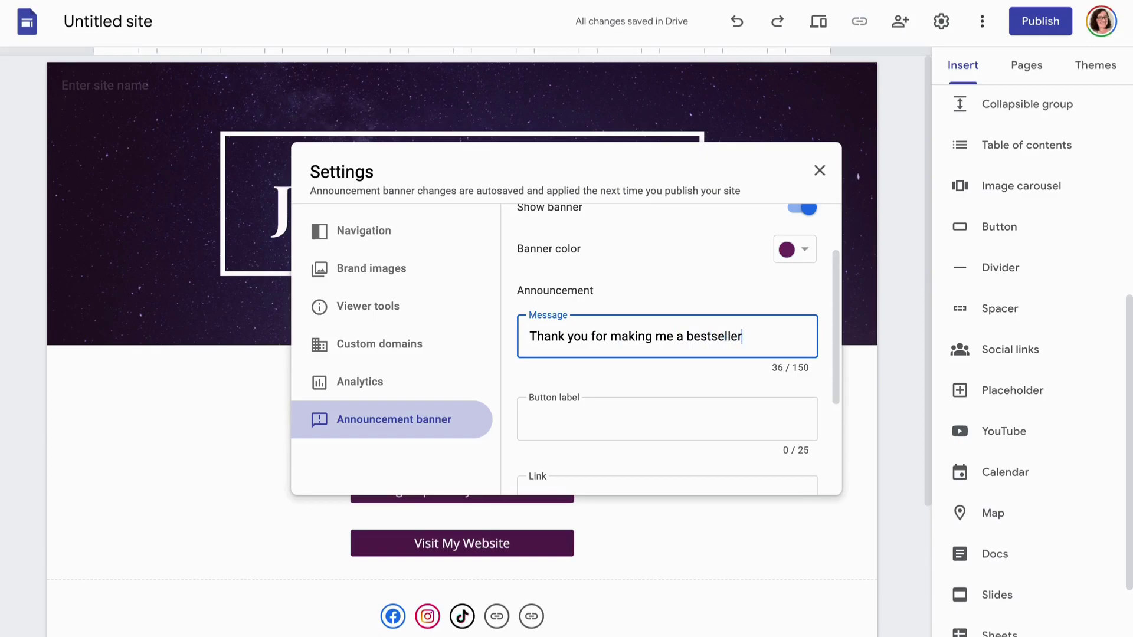
Give the banner a 'Read the Book' button with a placeholder link opening in a new tab
left_click(570, 418)
type("Read the Book")
scroll(666, 354, "down", 2)
left_click(595, 370)
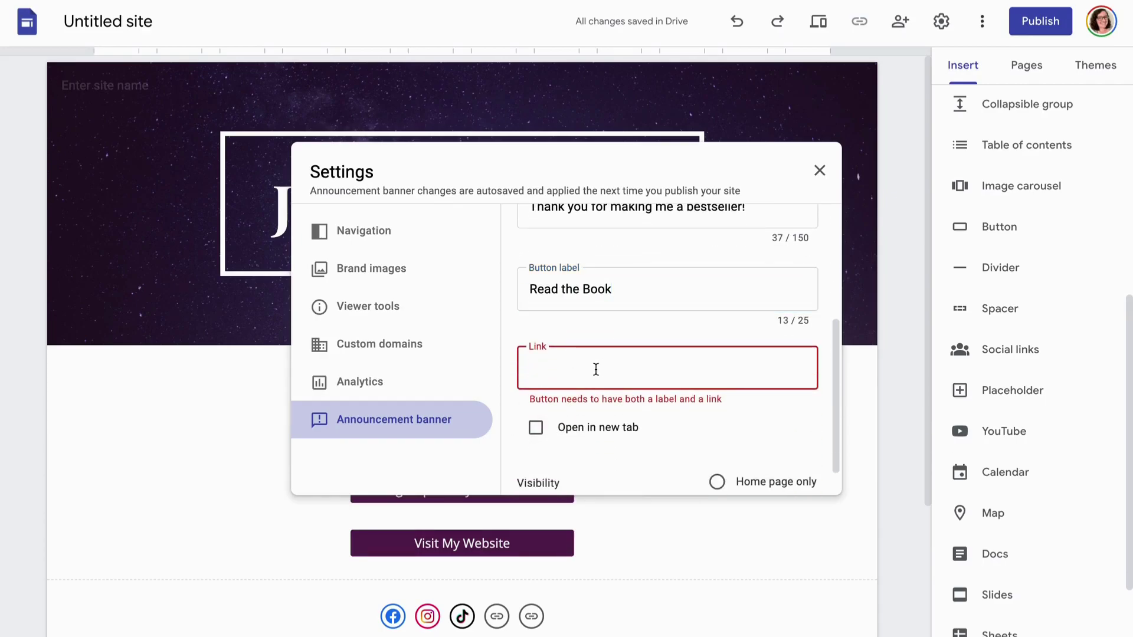
type("asdkfjhdhsafbdjfb")
left_click(587, 435)
scroll(639, 453, "down", 1)
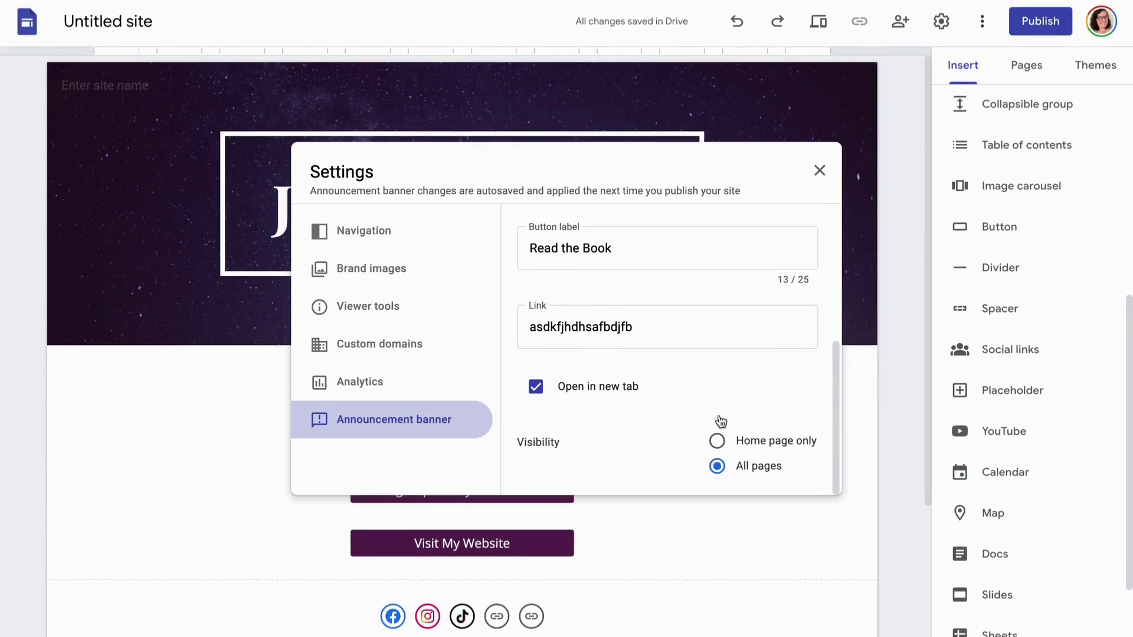
scroll(728, 387, "up", 5)
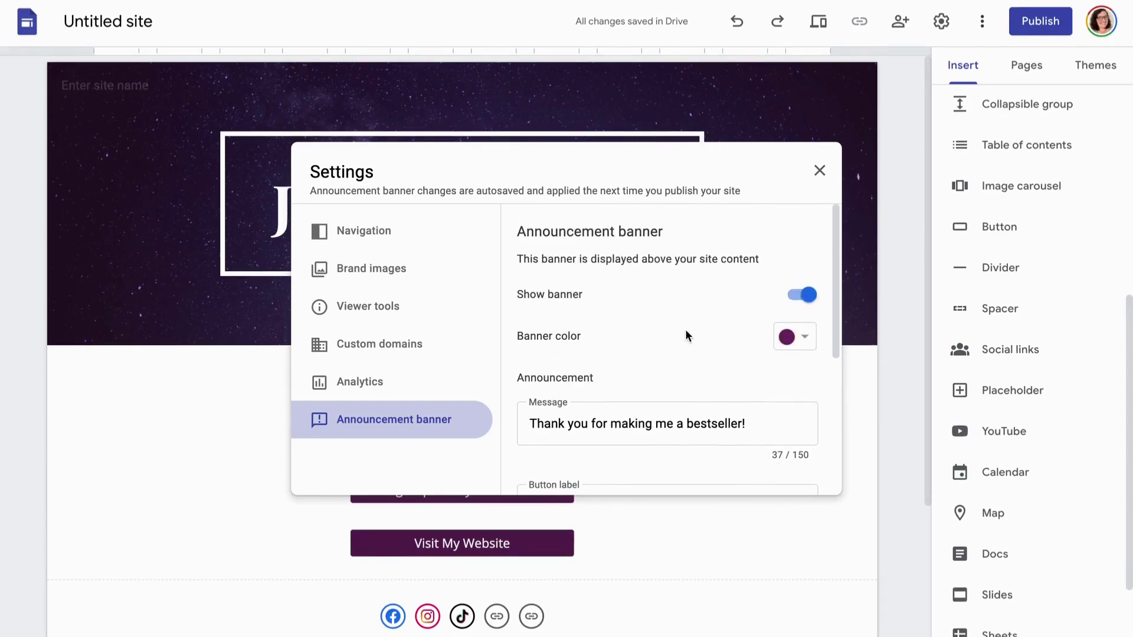
left_click(819, 170)
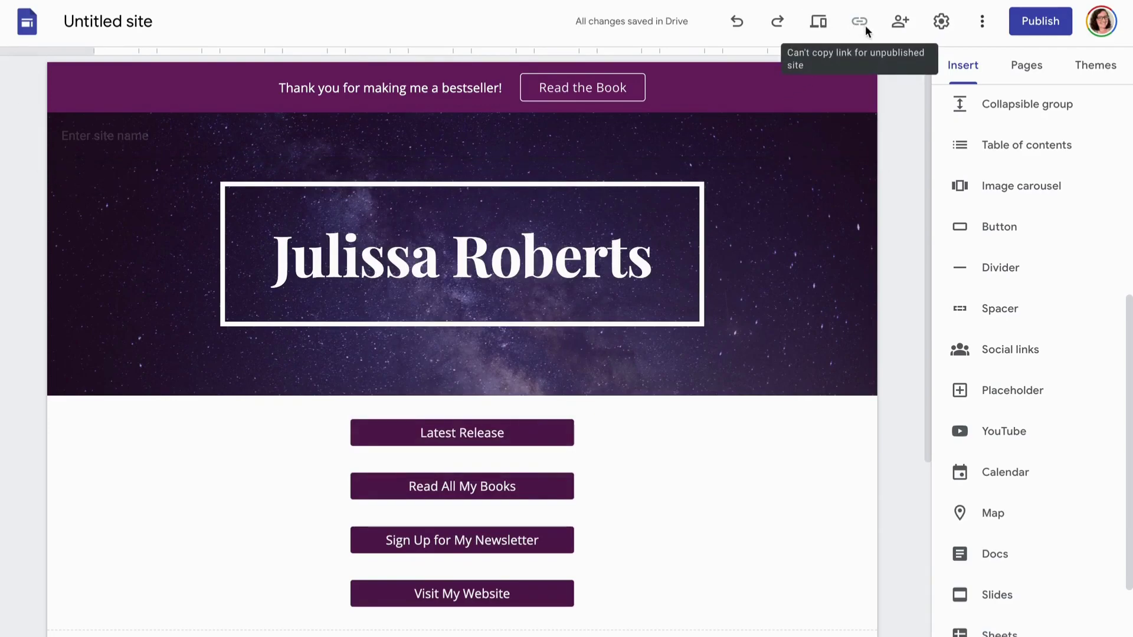
left_click(817, 22)
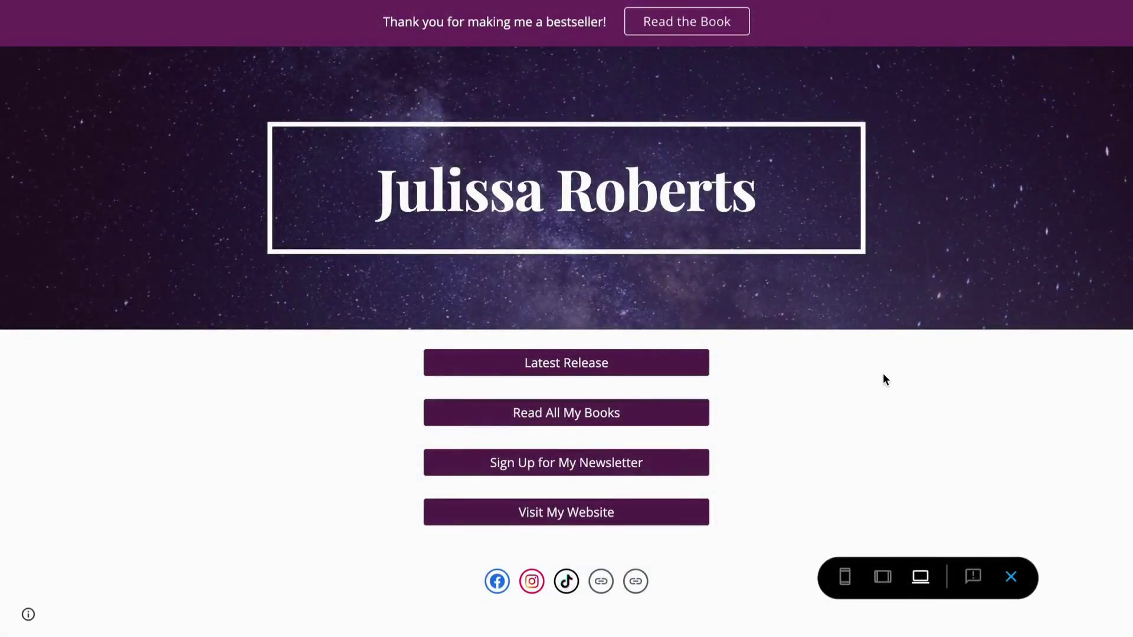
left_click(845, 577)
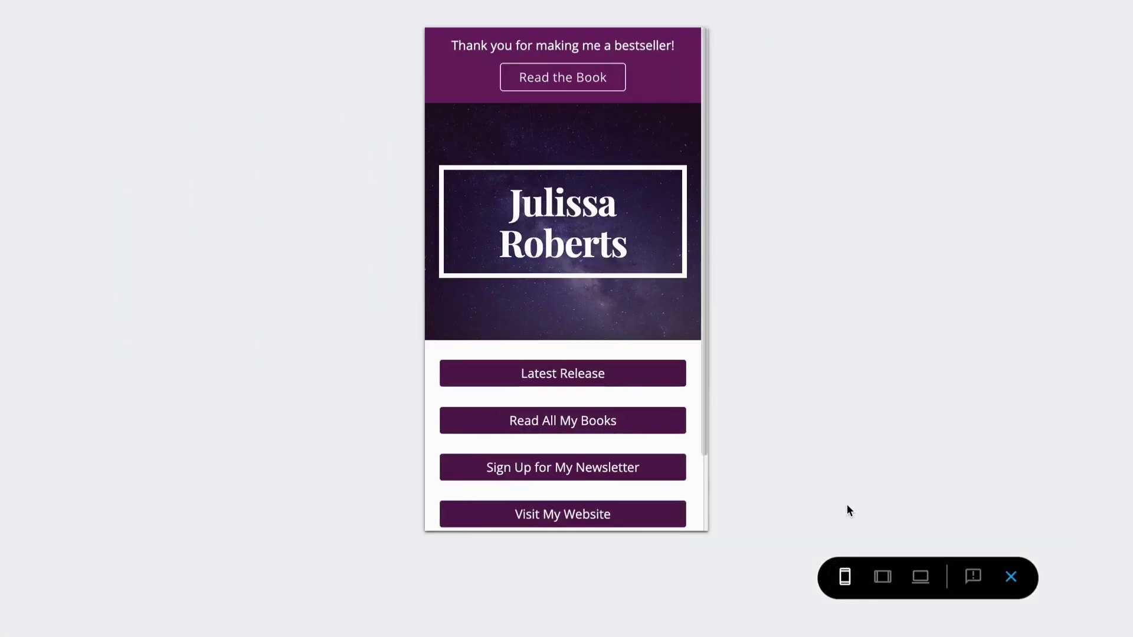
scroll(663, 454, "down", 3)
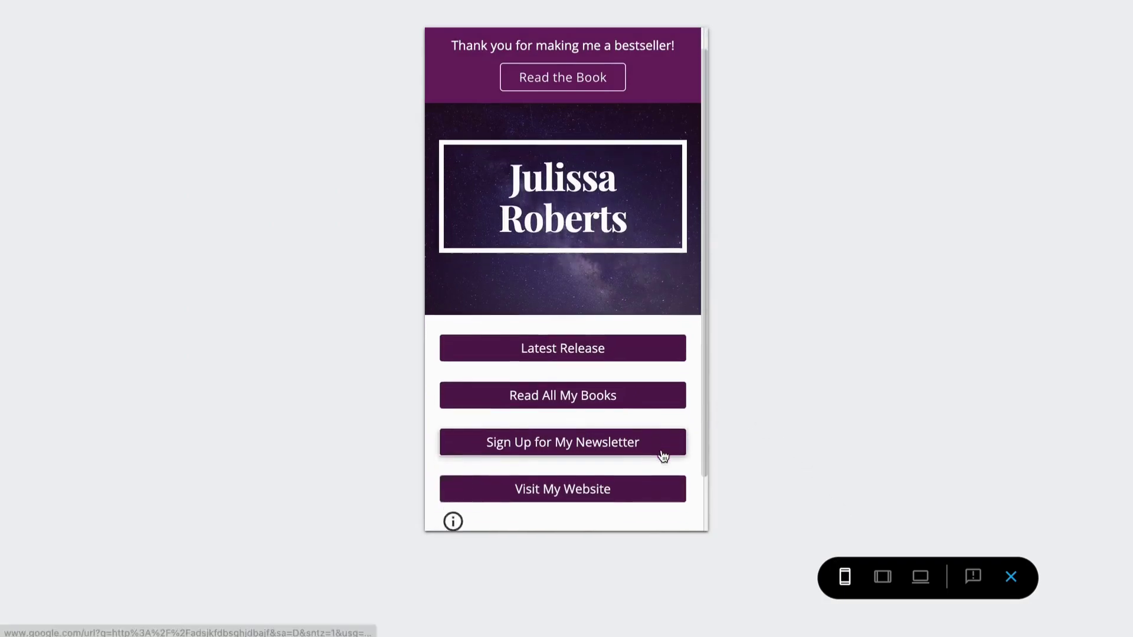
scroll(663, 455, "up", 3)
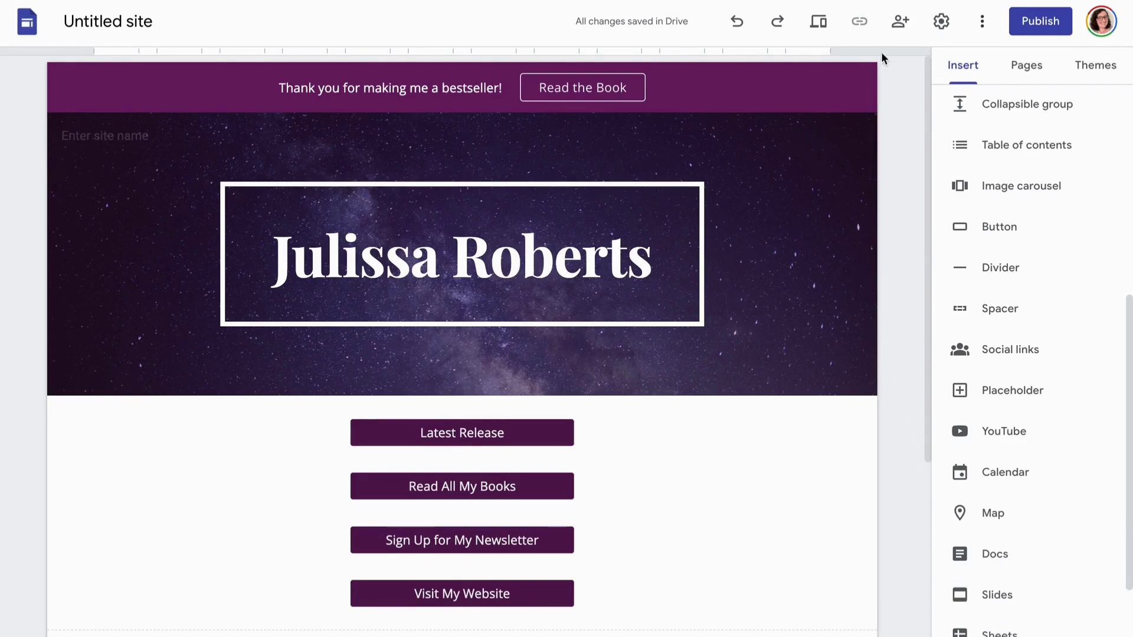
Publish the site at a web address made from the author's name, hidden from search engines
left_click(1040, 27)
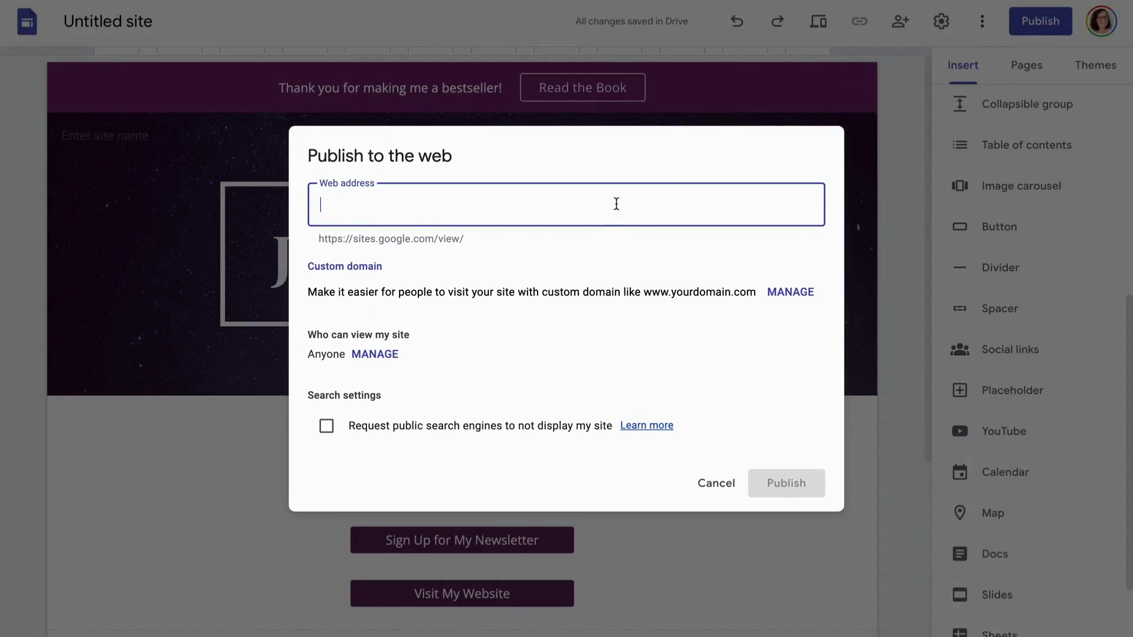
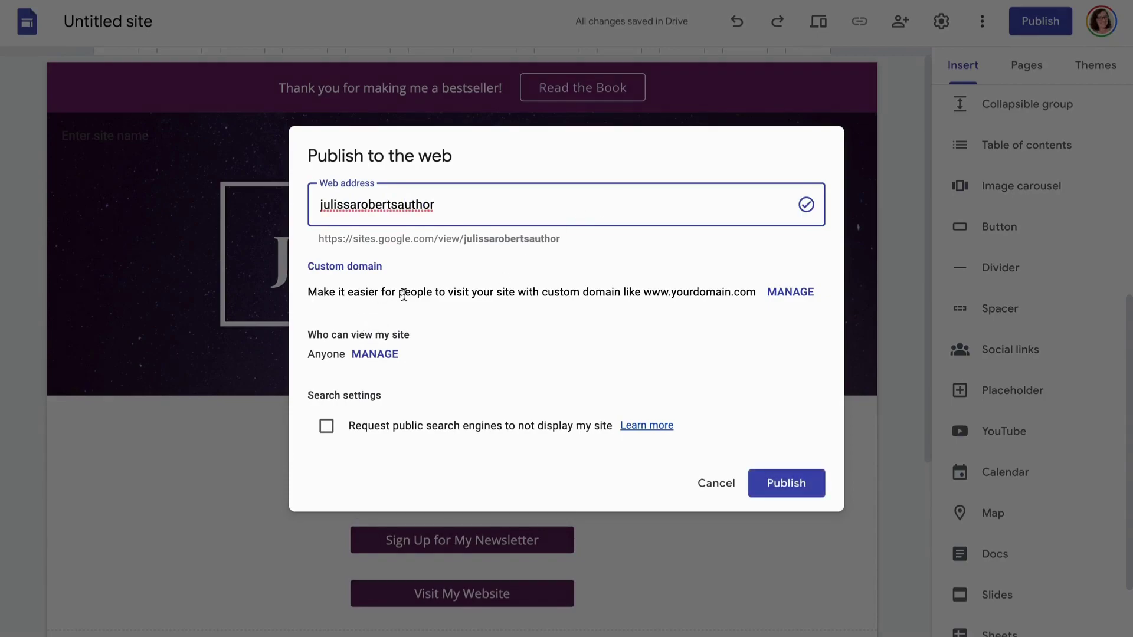
left_click(326, 427)
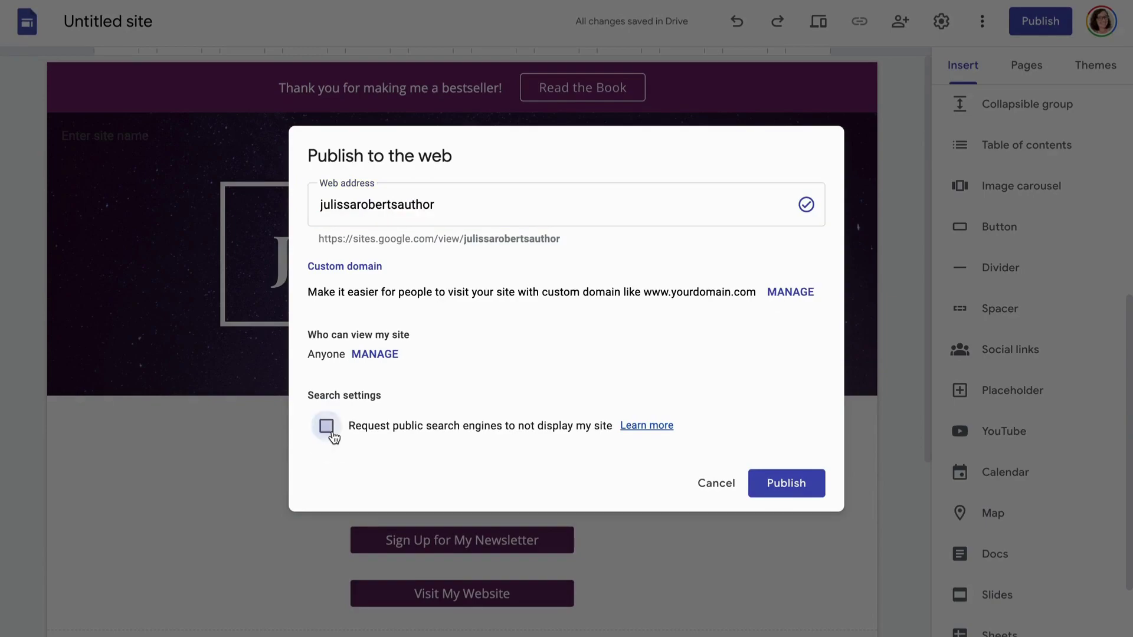
left_click(783, 483)
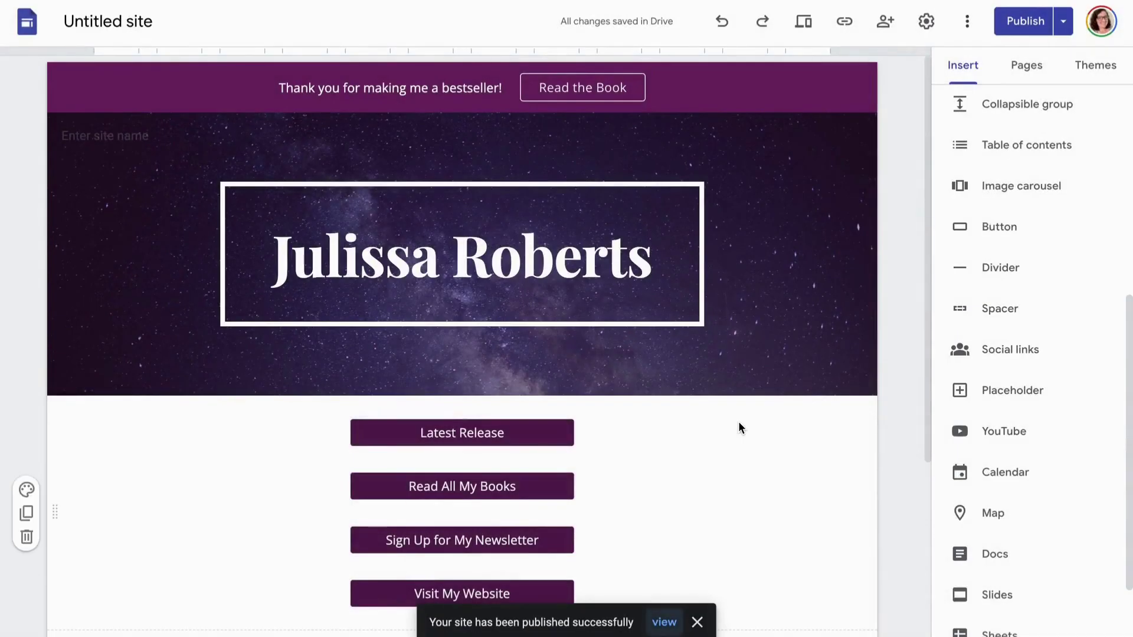
Copy the published site's link and preview the page in phone view
left_click(844, 22)
left_click(747, 329)
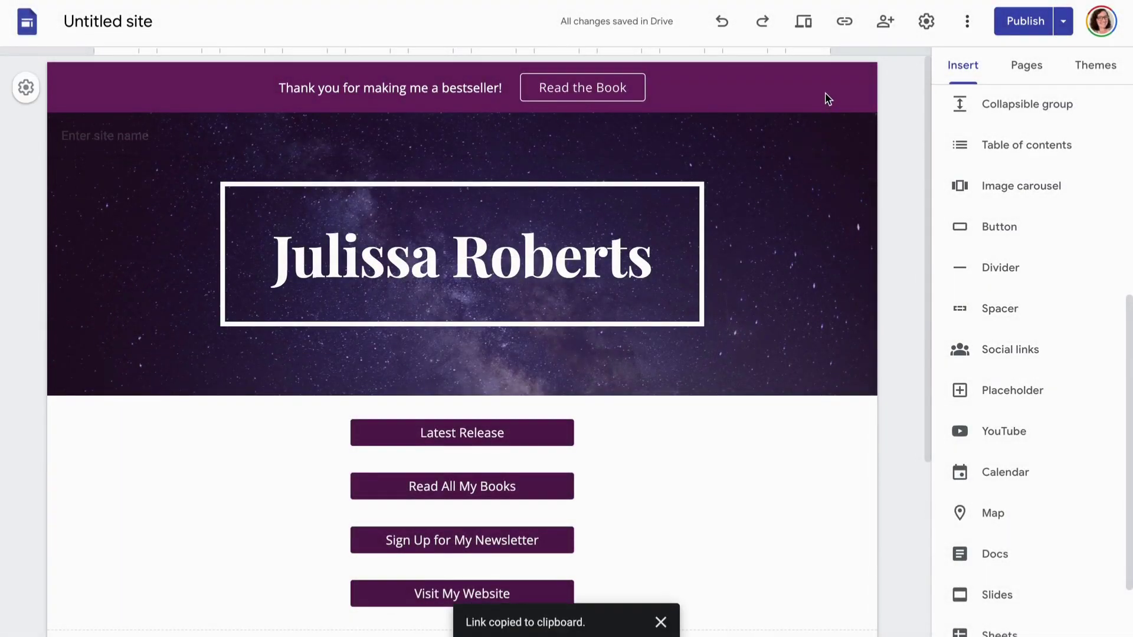
left_click(803, 21)
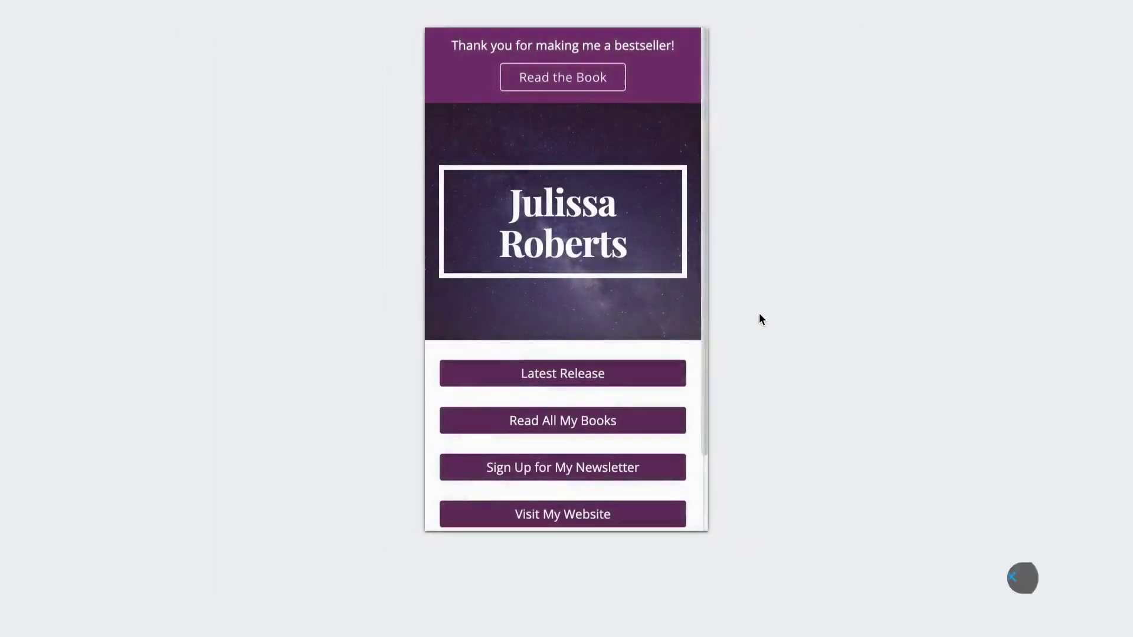